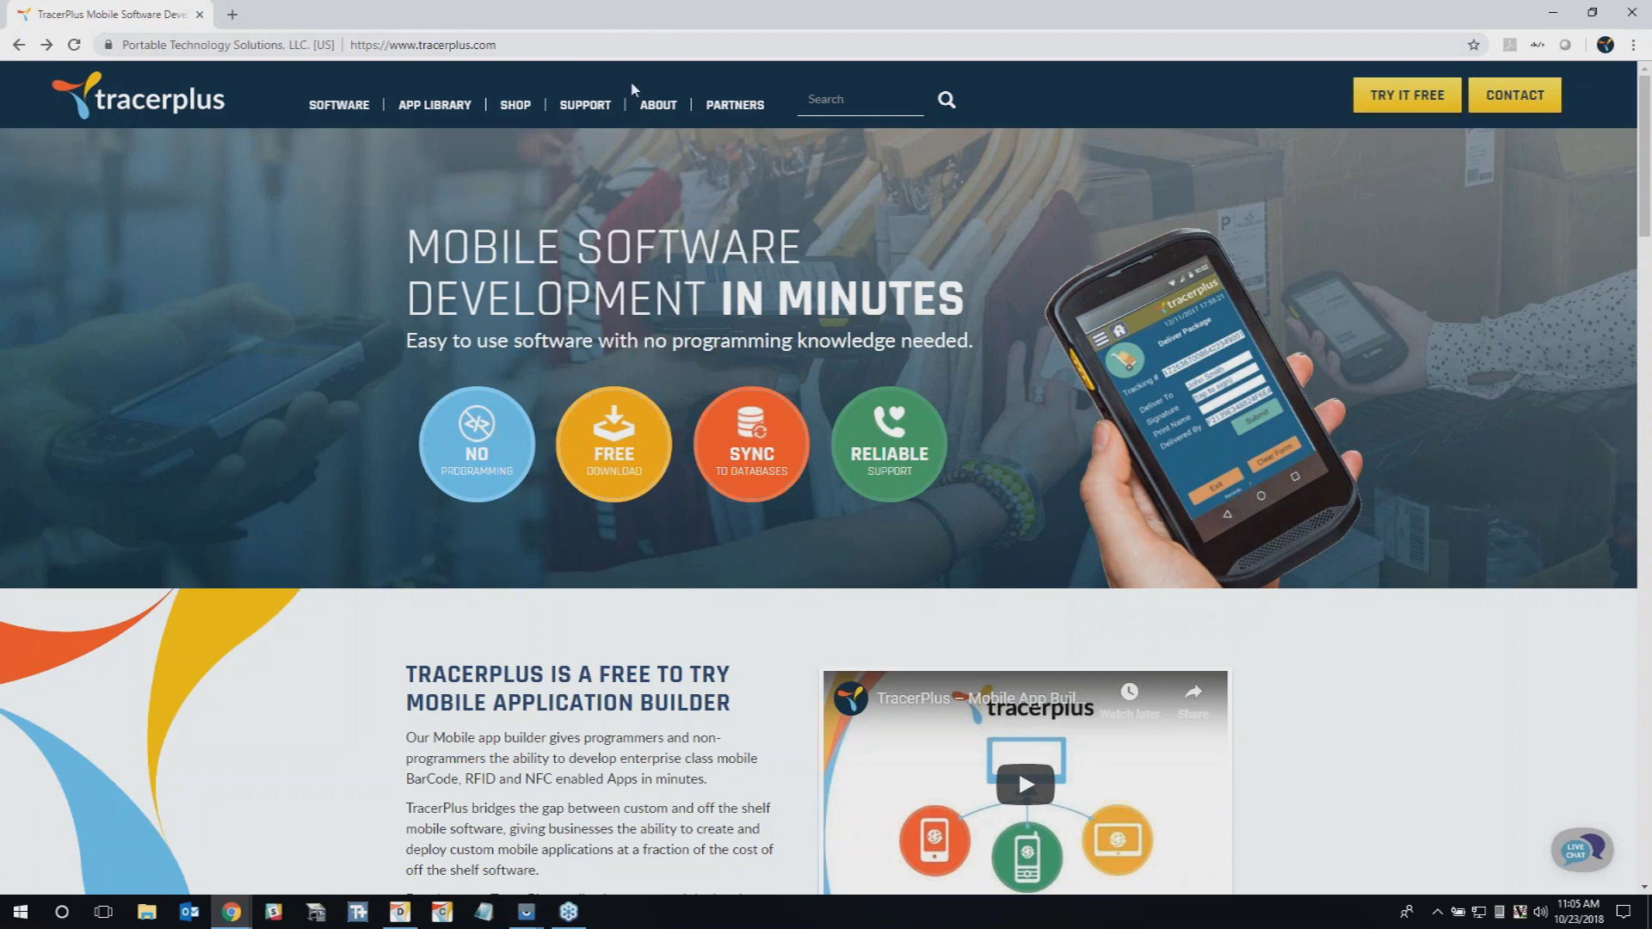
# Bring up the free TracerPlus Desktop download form, then minimise Chrome to the desktop.
pyautogui.click(1403, 101)
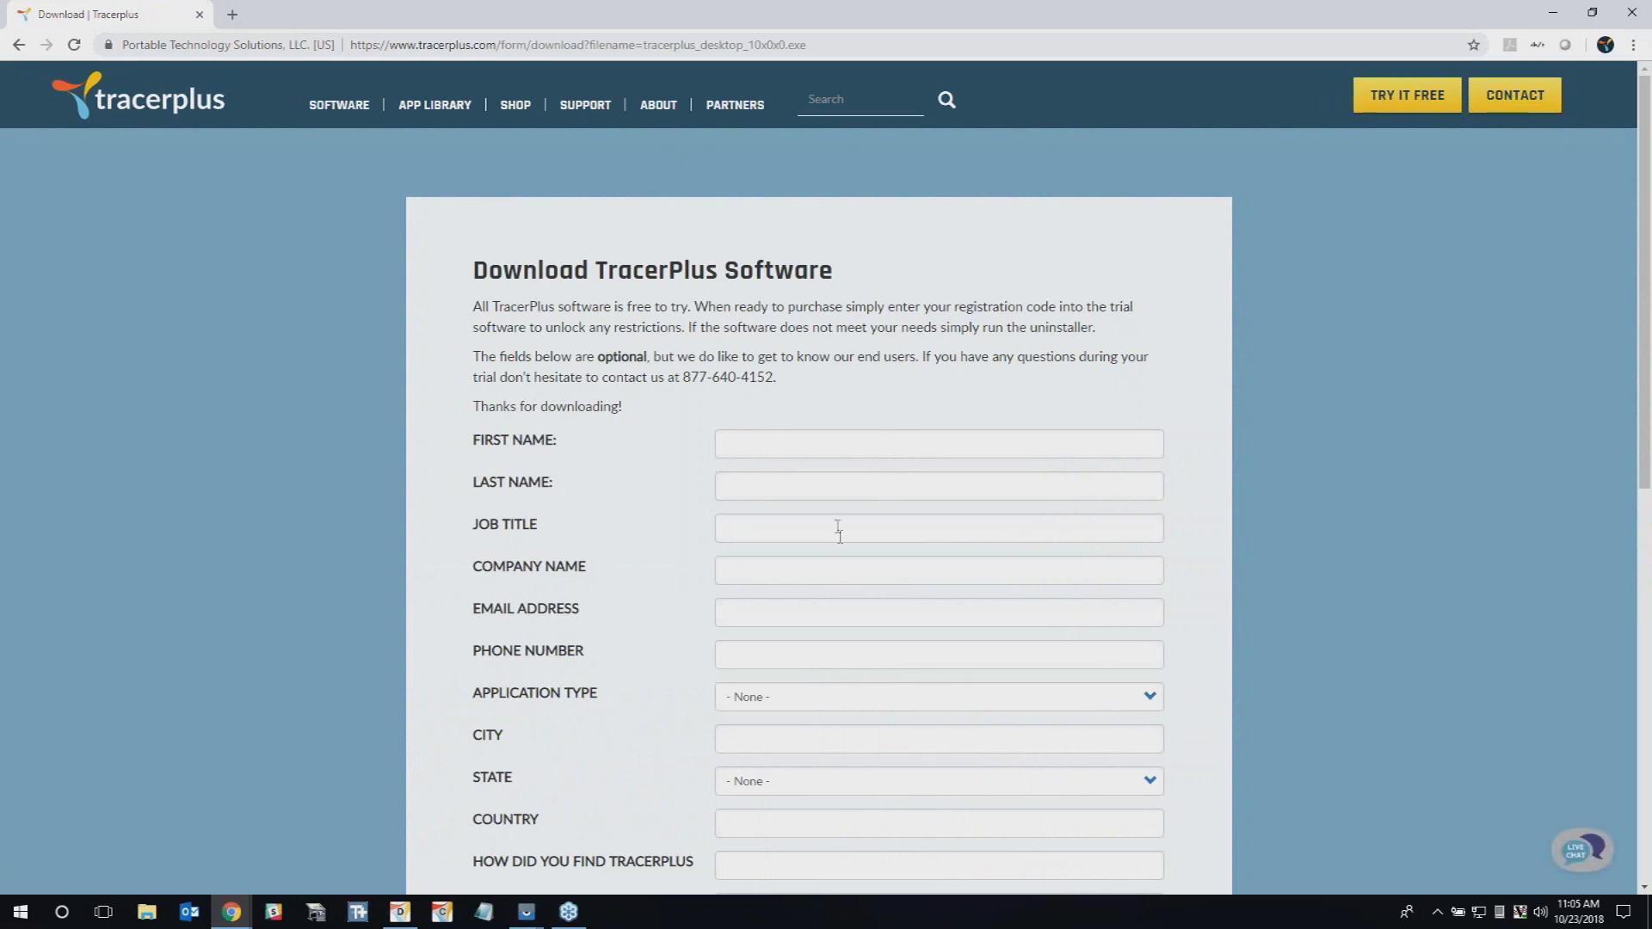
pyautogui.scroll(-2, 833, 508)
pyautogui.scroll(-1, 831, 516)
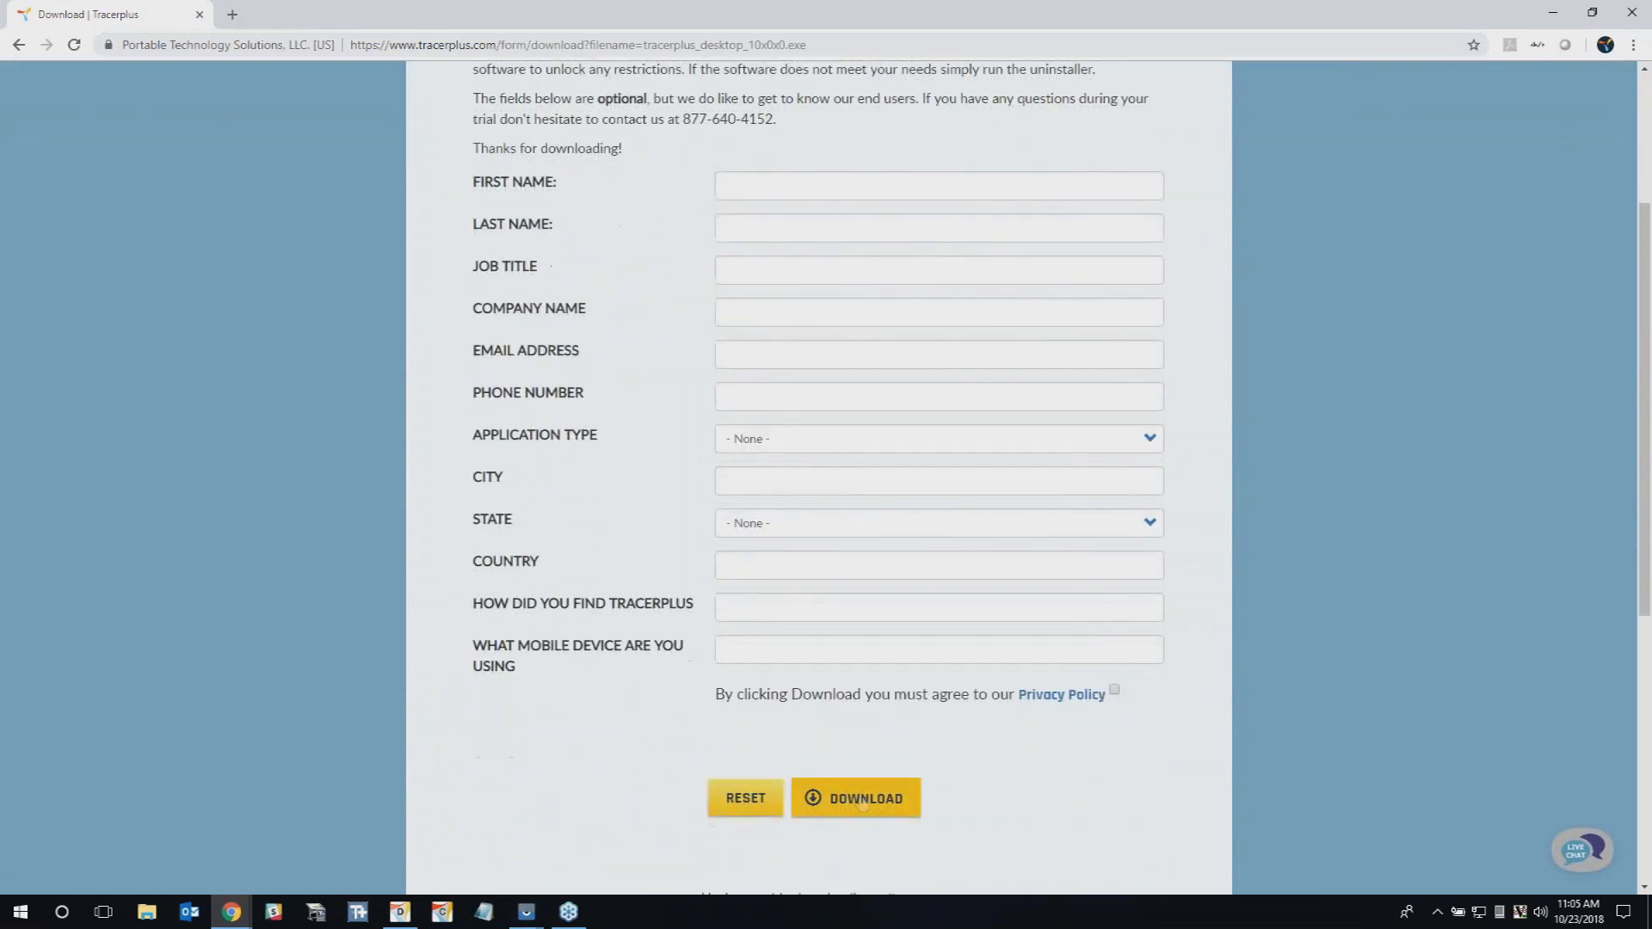
pyautogui.click(1552, 12)
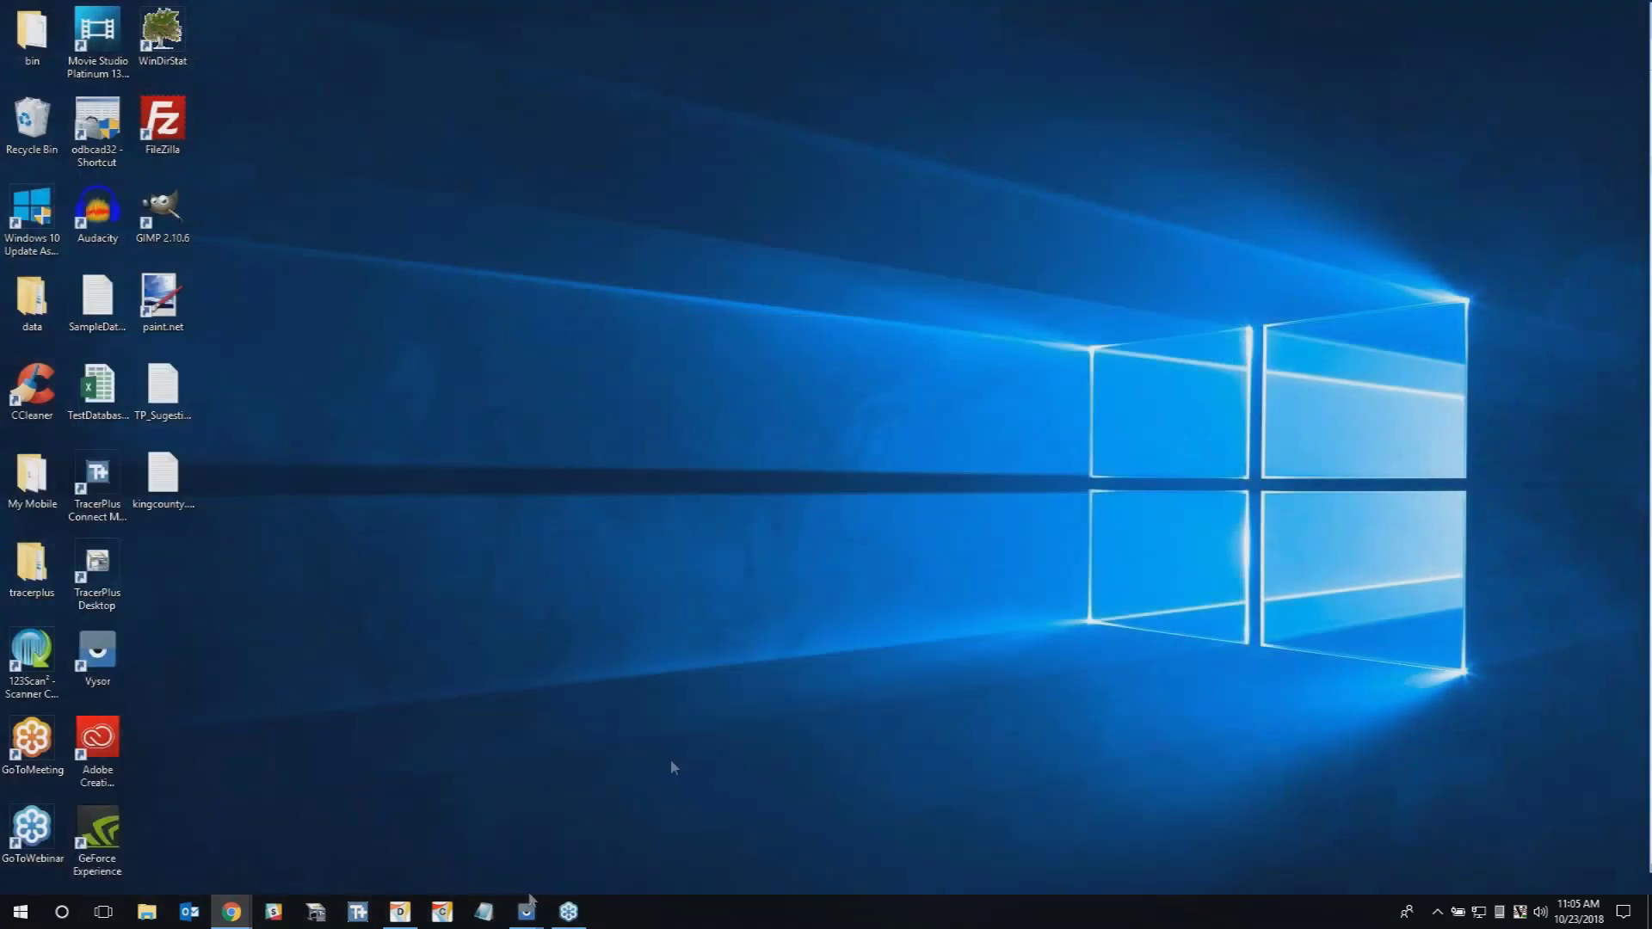
# Launch TracerPlus Desktop from the taskbar and switch to the Vysor TC20 mirror window.
pyautogui.click(416, 919)
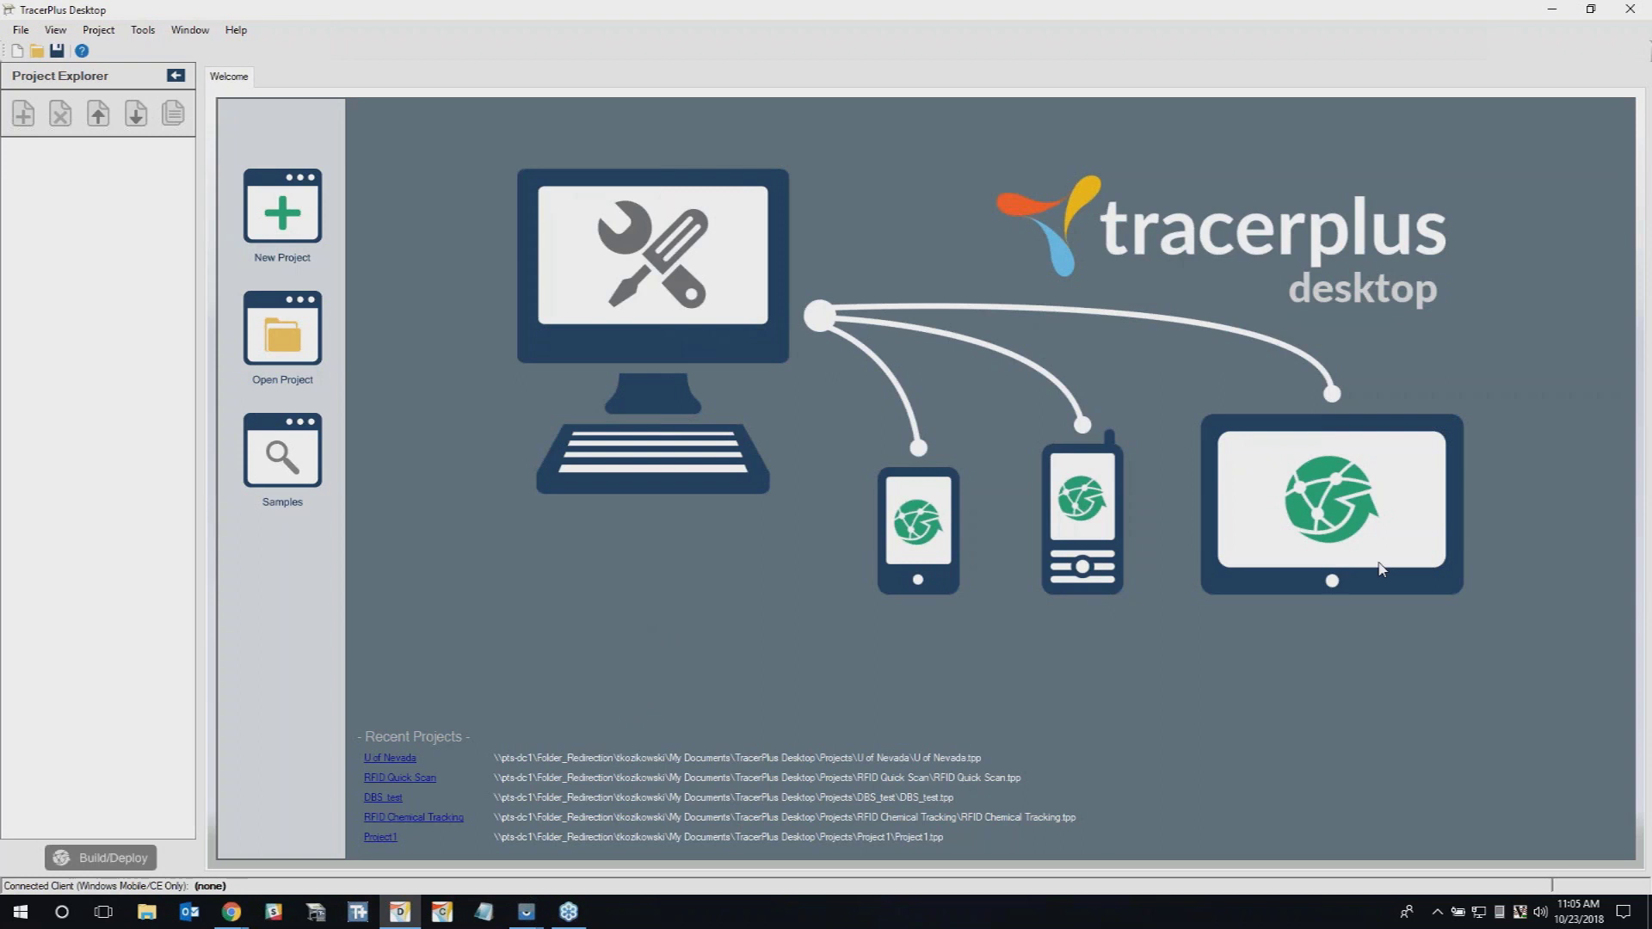
pyautogui.hotkey('alt', 'Tab')
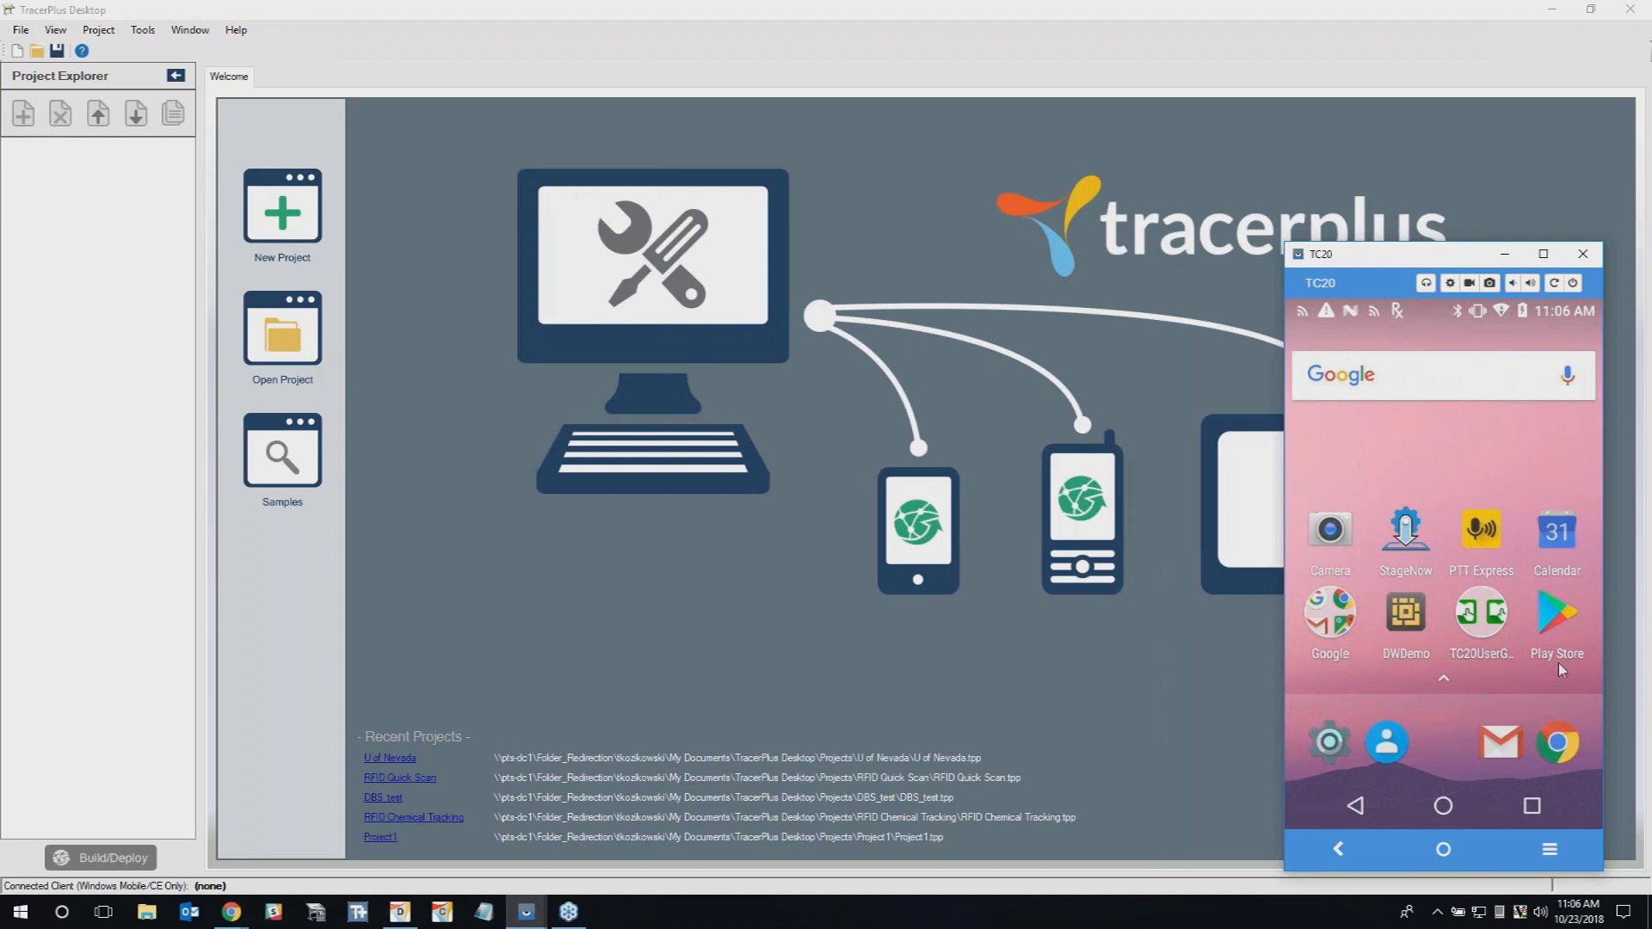
# Find TracerPlus in the TC20's Play Store, then close the mirror and browse importable samples.
pyautogui.click(1576, 619)
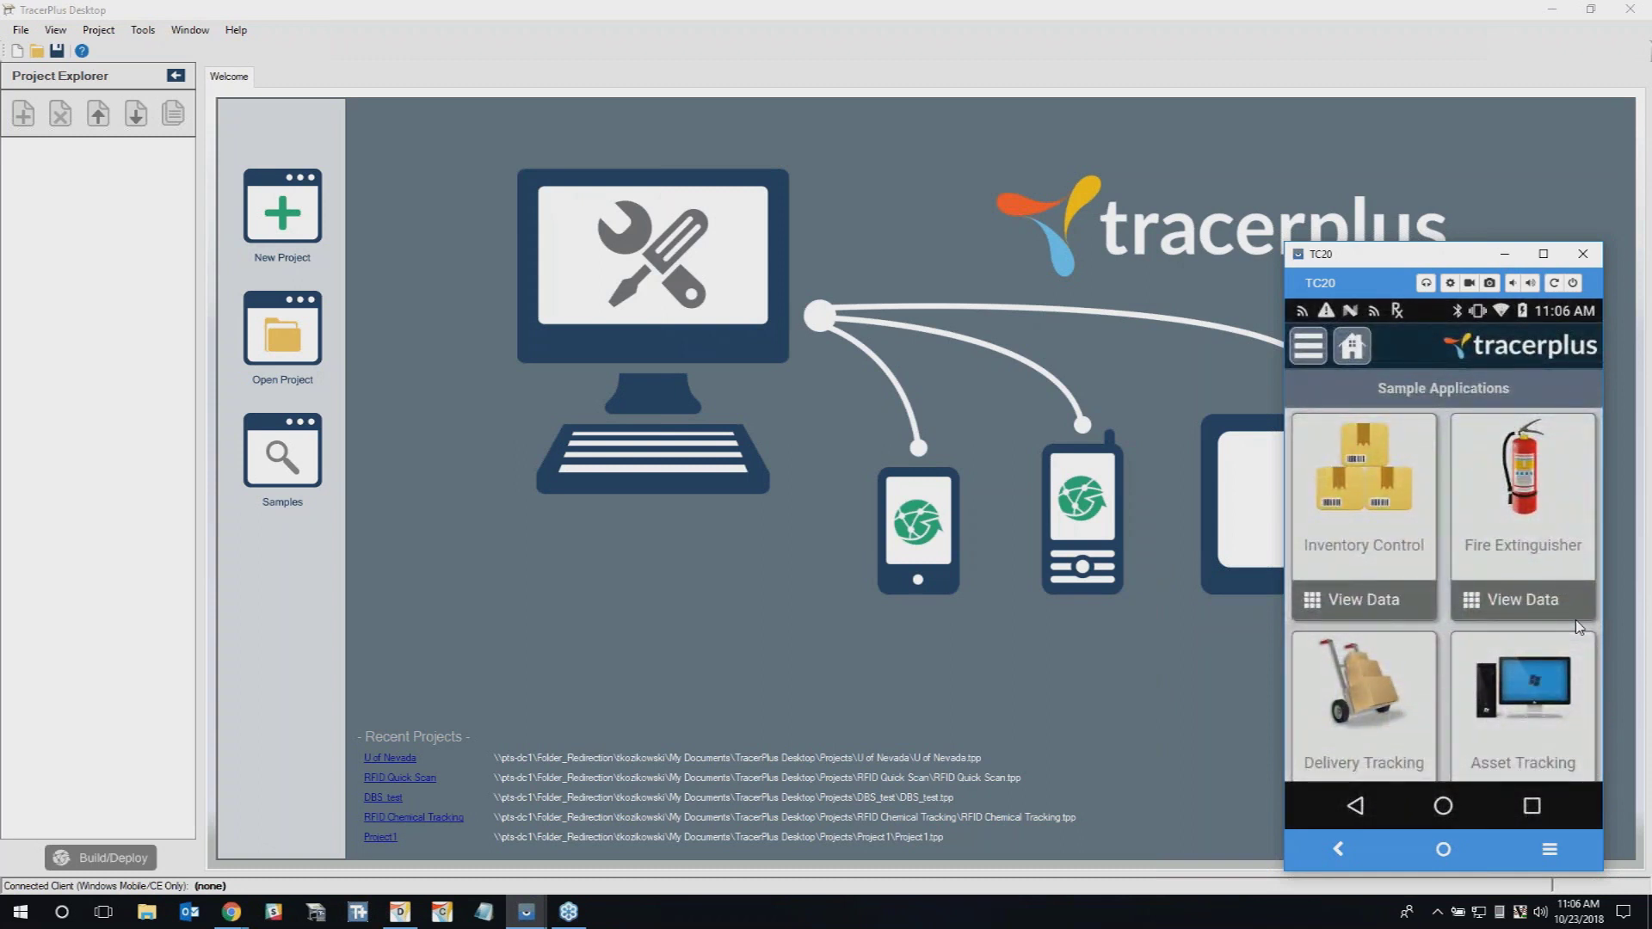
pyautogui.scroll(-1, 1576, 620)
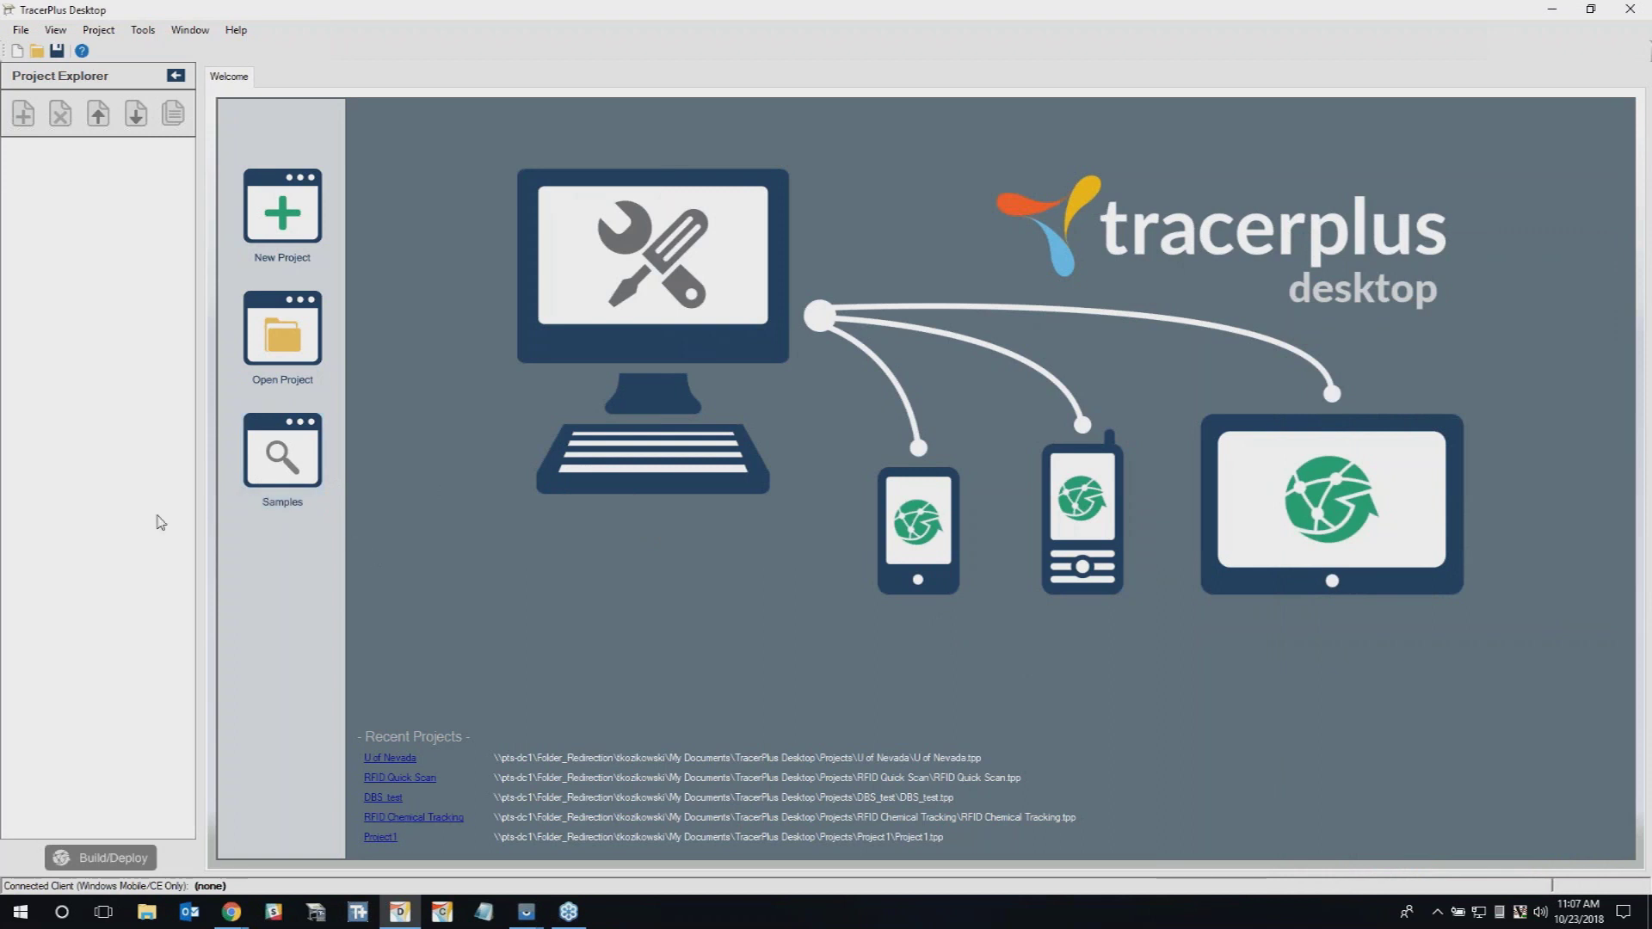
pyautogui.click(283, 456)
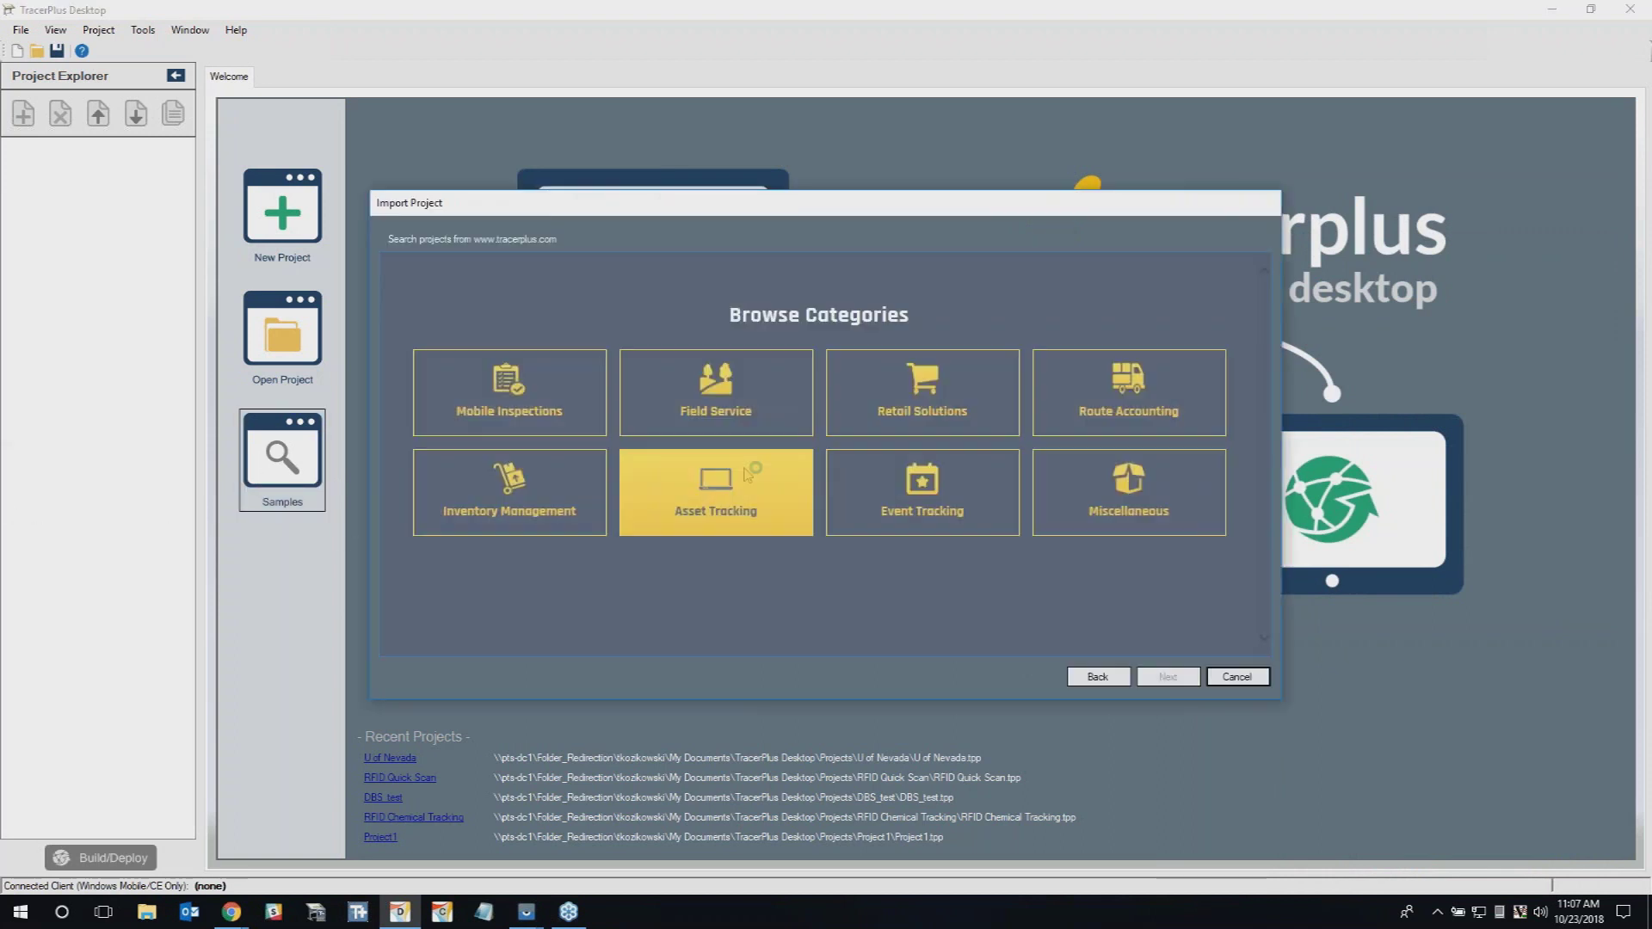
# Import the RFID Asset Quick Scan sample from Asset Tracking, overwriting the existing copy.
pyautogui.click(760, 492)
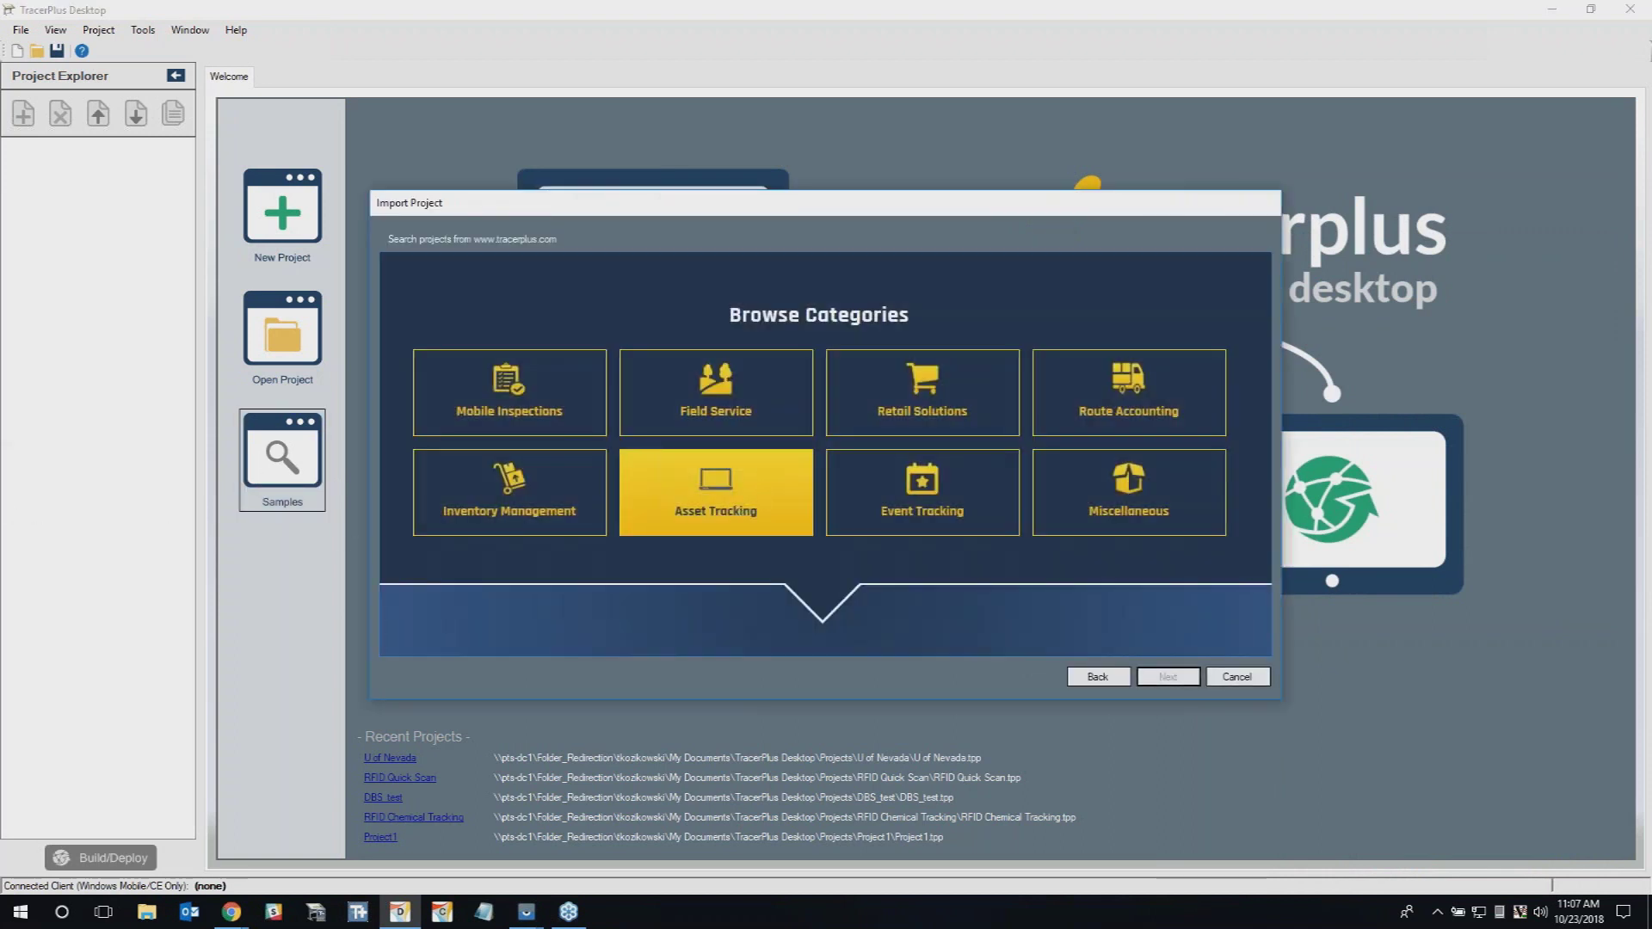
pyautogui.click(726, 522)
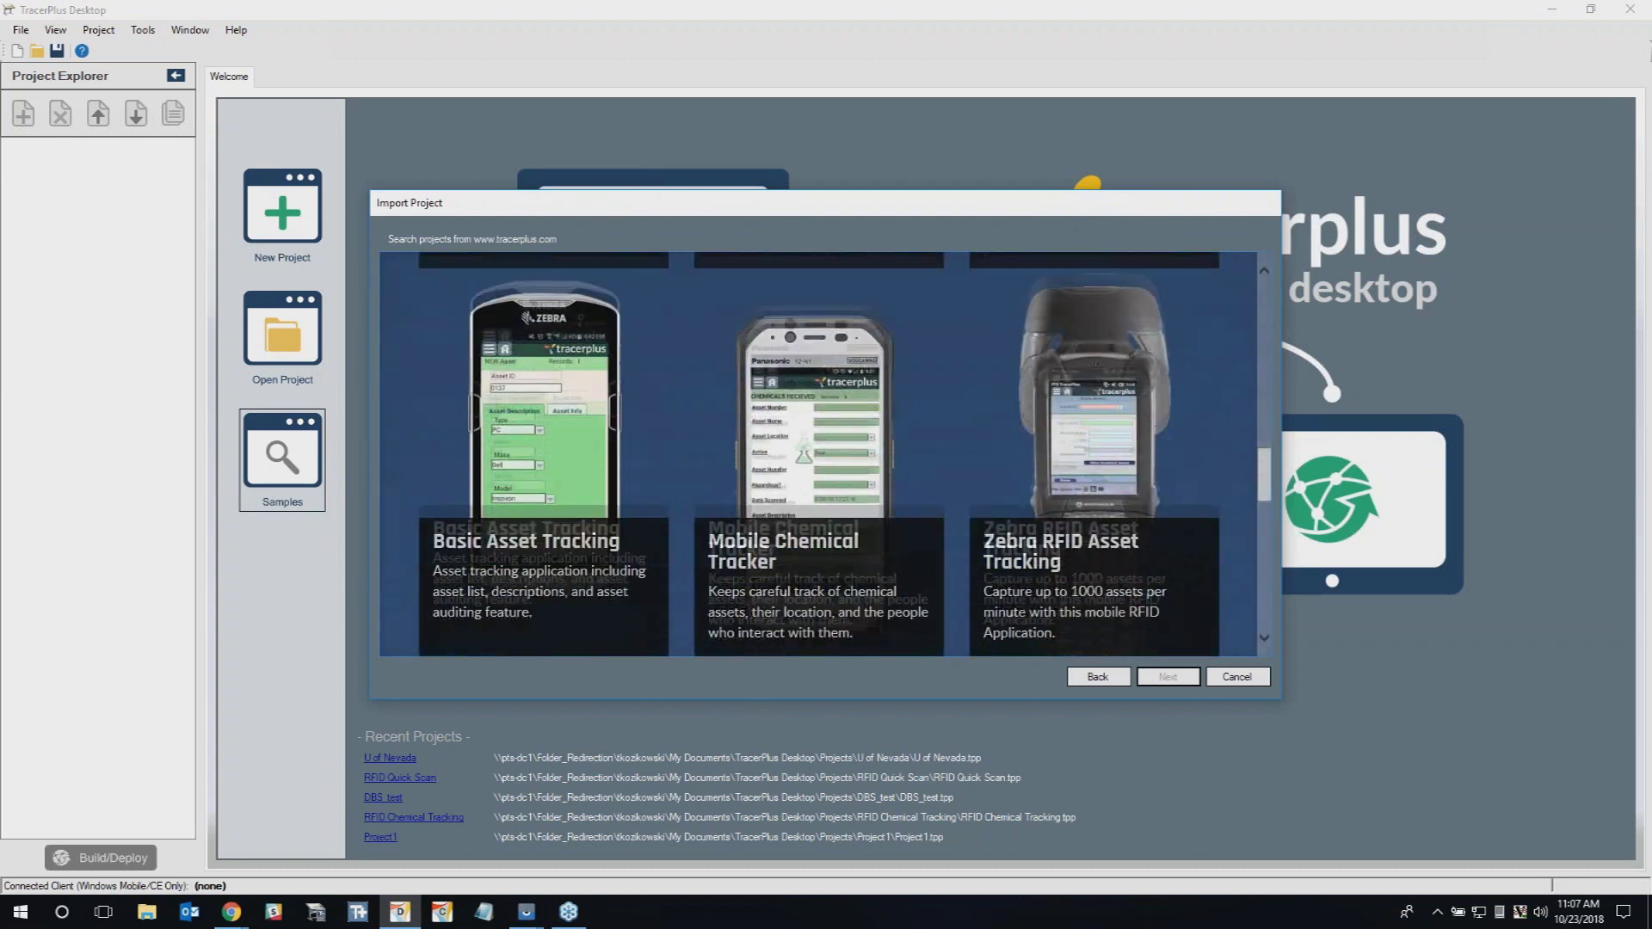
pyautogui.scroll(-3, 581, 469)
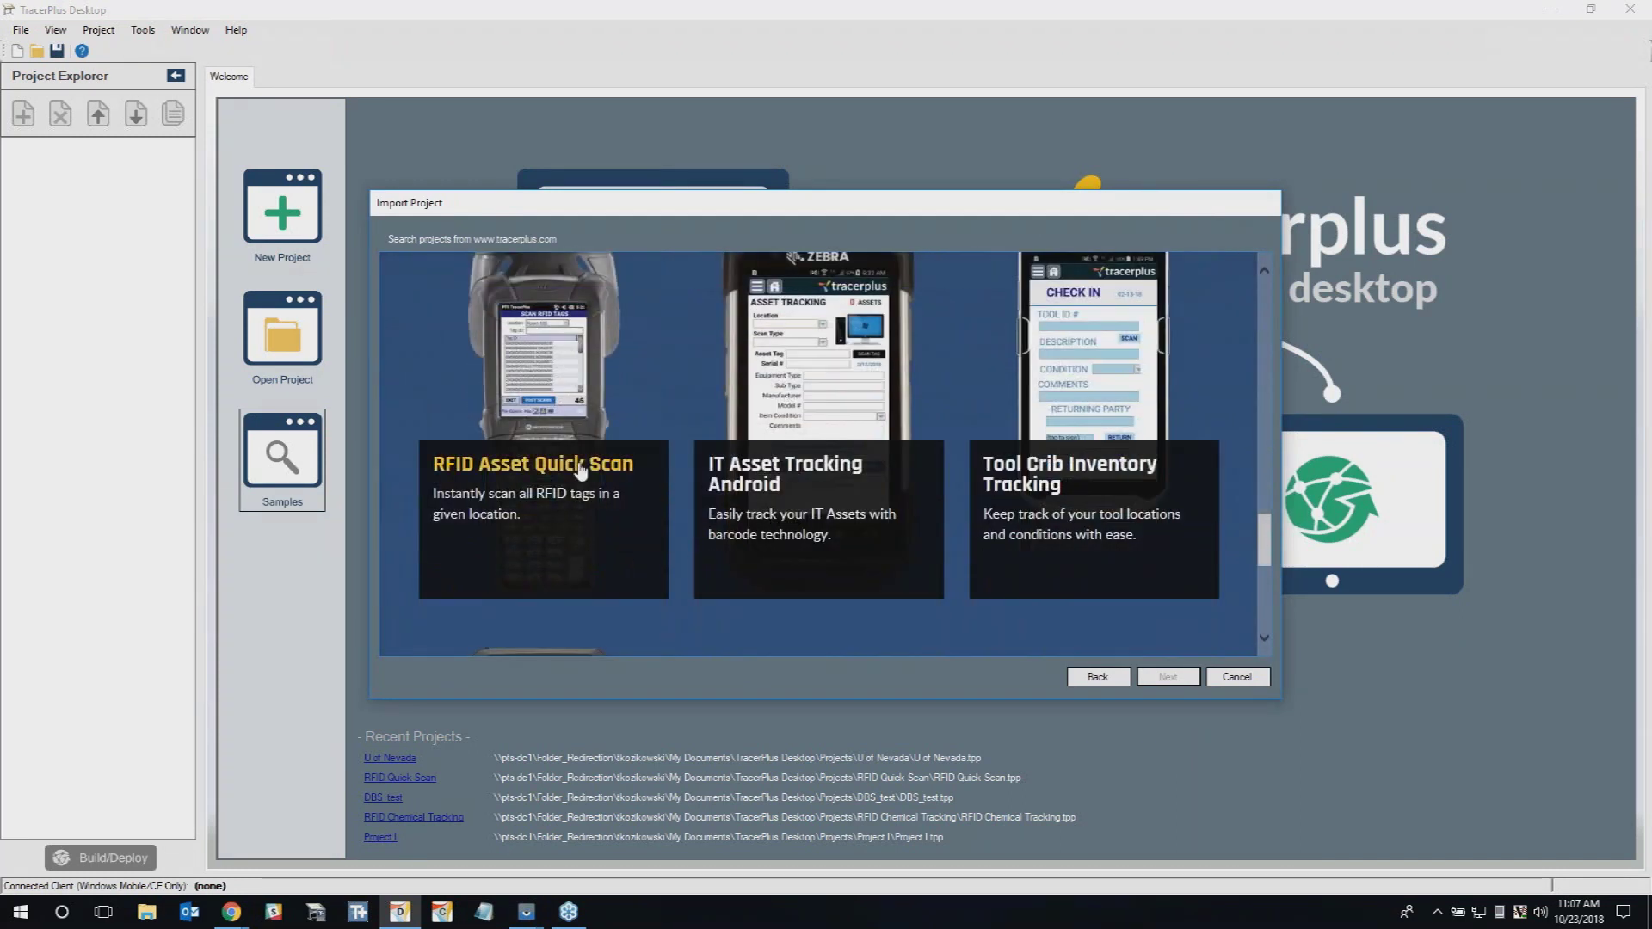
pyautogui.click(581, 468)
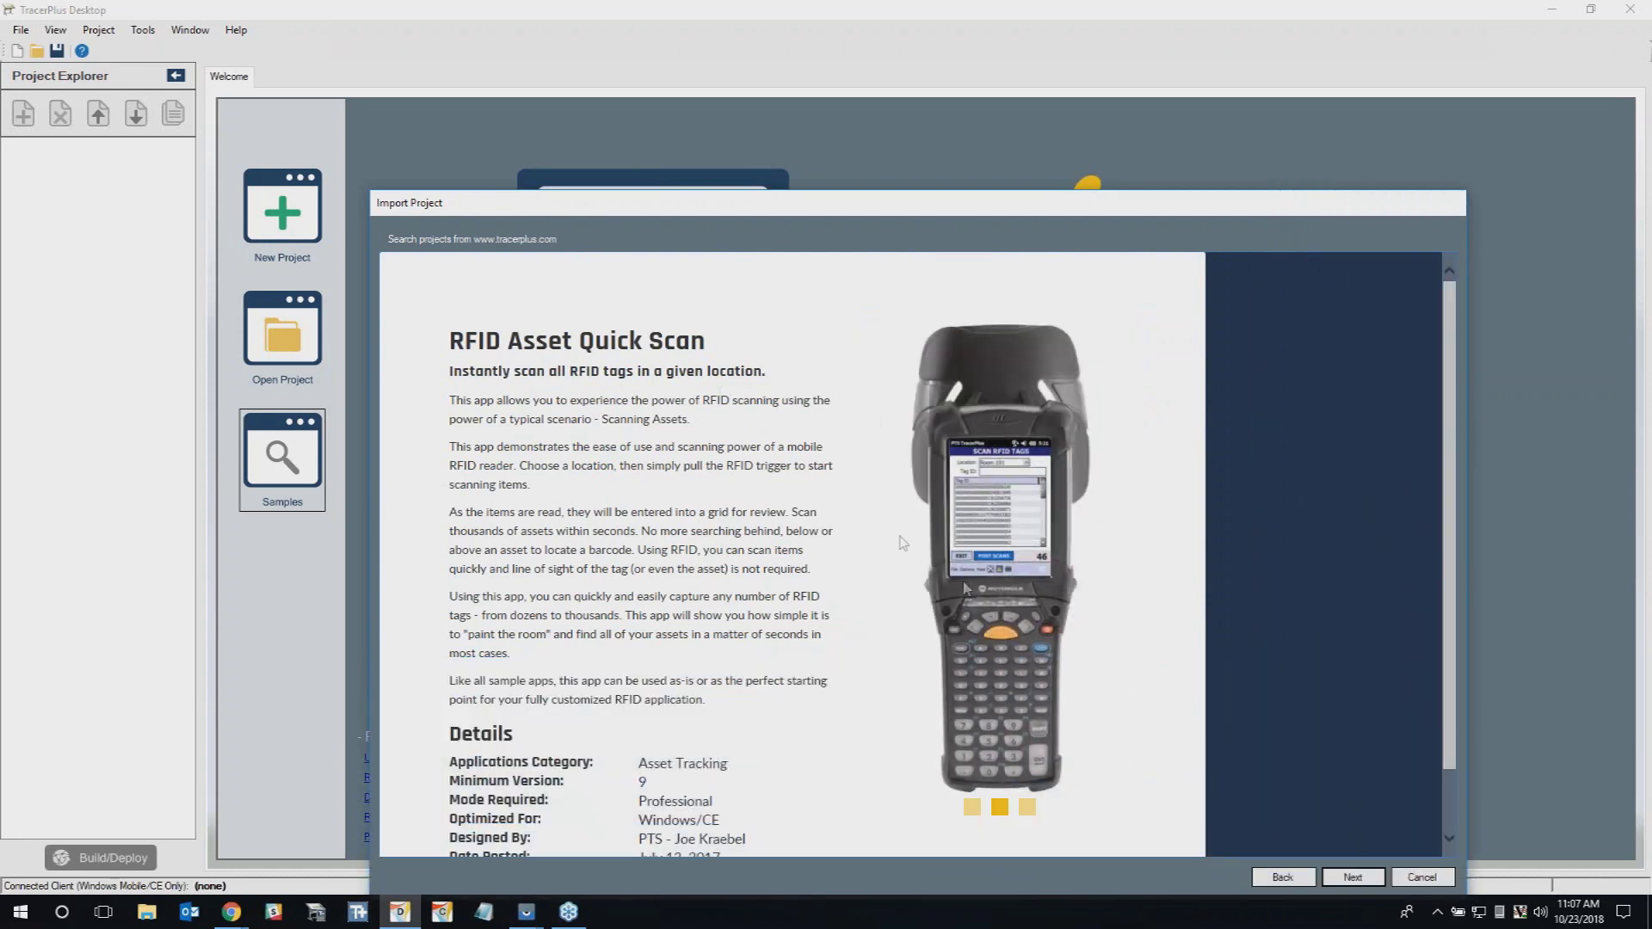
pyautogui.scroll(-2, 901, 543)
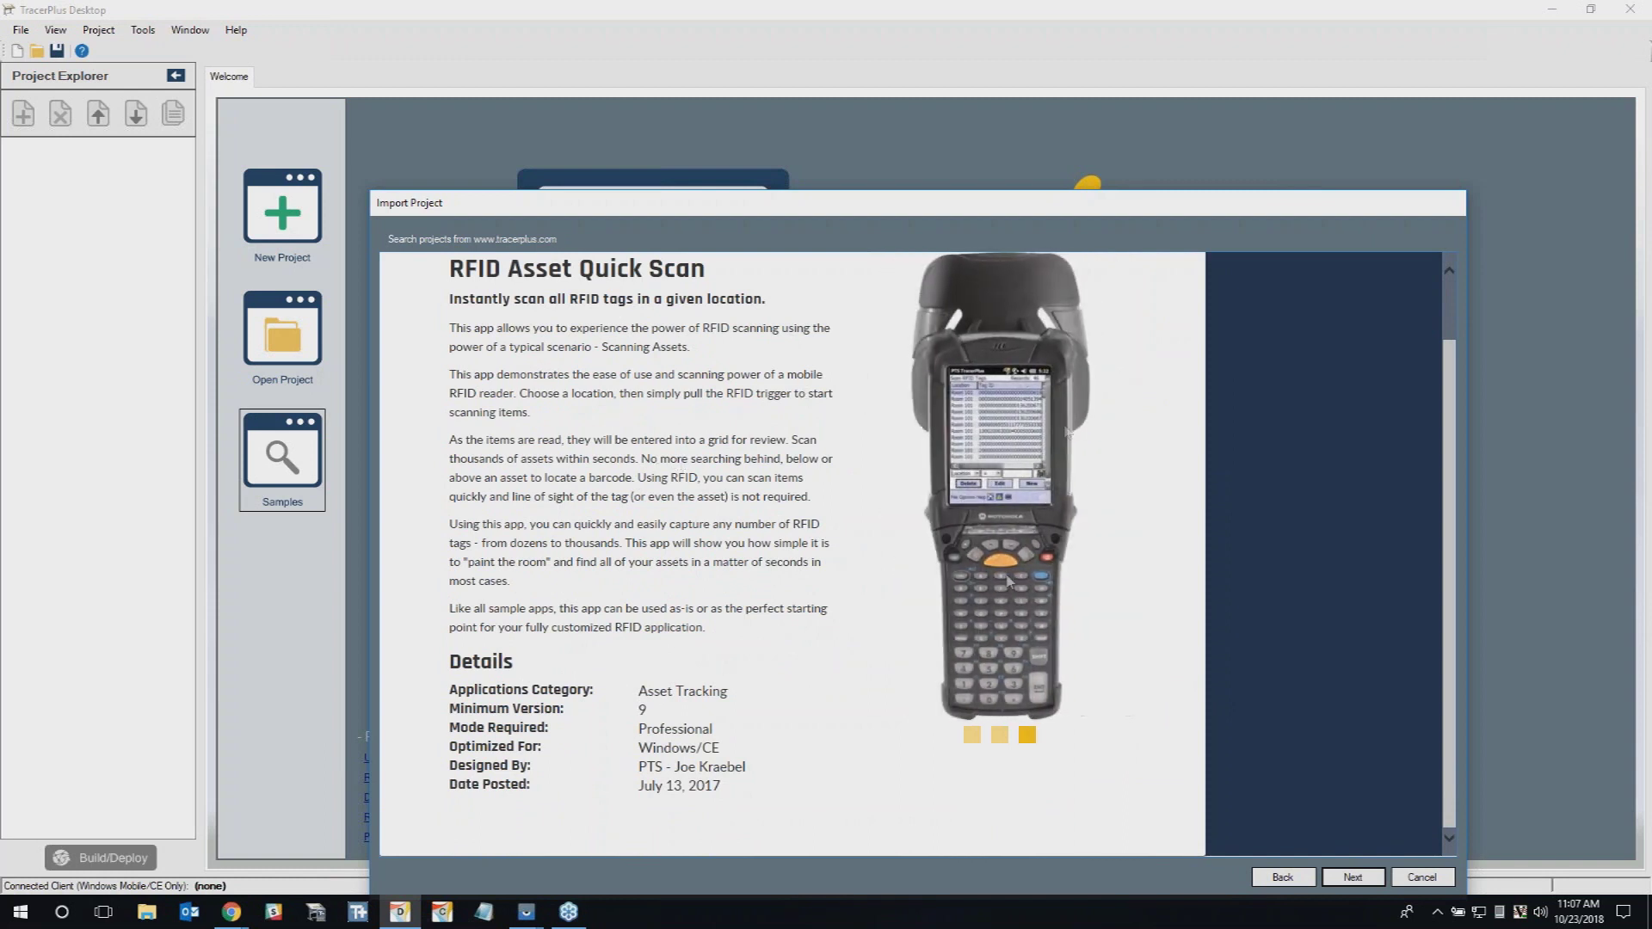
pyautogui.moveTo(1192, 213); pyautogui.dragTo(1197, 139)
pyautogui.click(1357, 803)
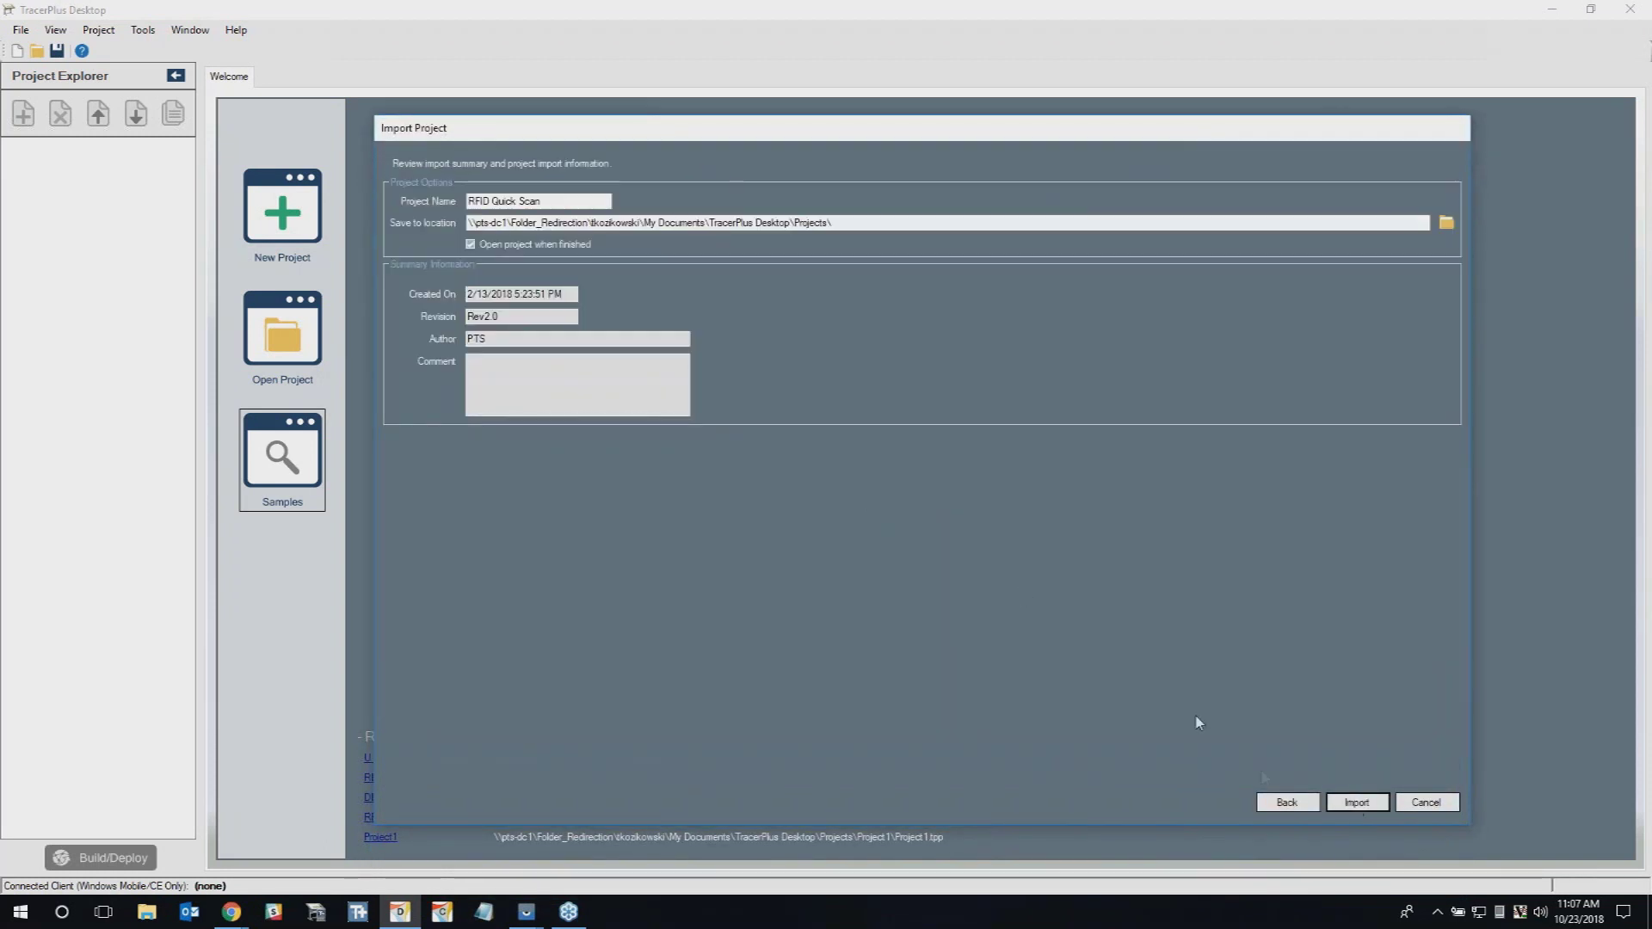
pyautogui.click(1352, 803)
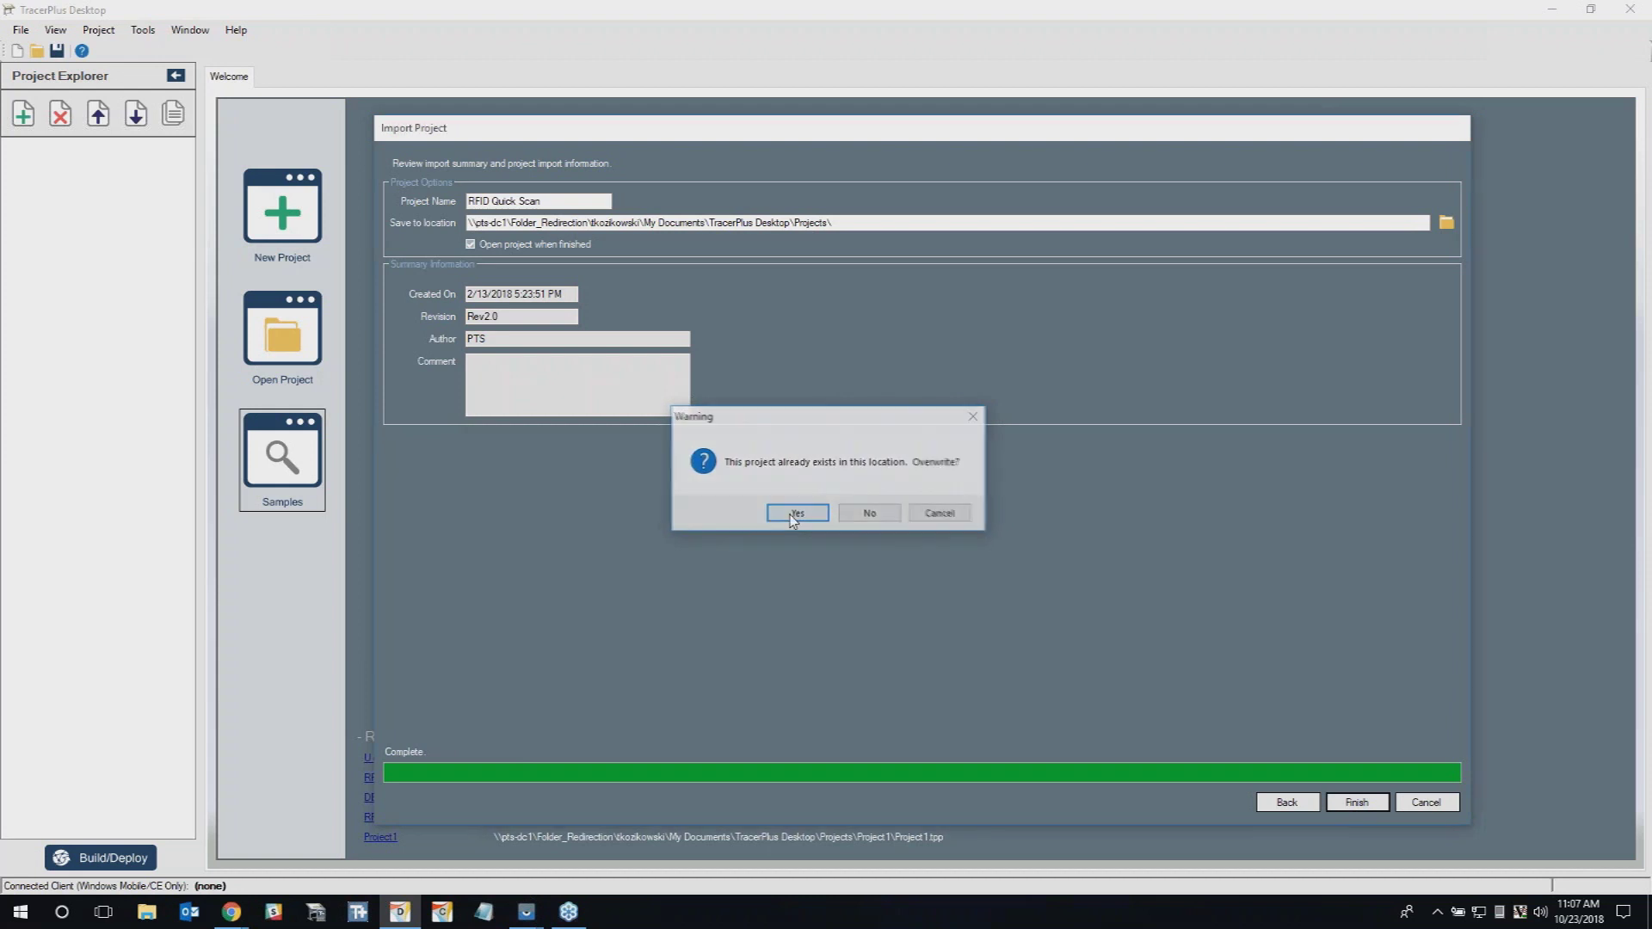
pyautogui.click(786, 514)
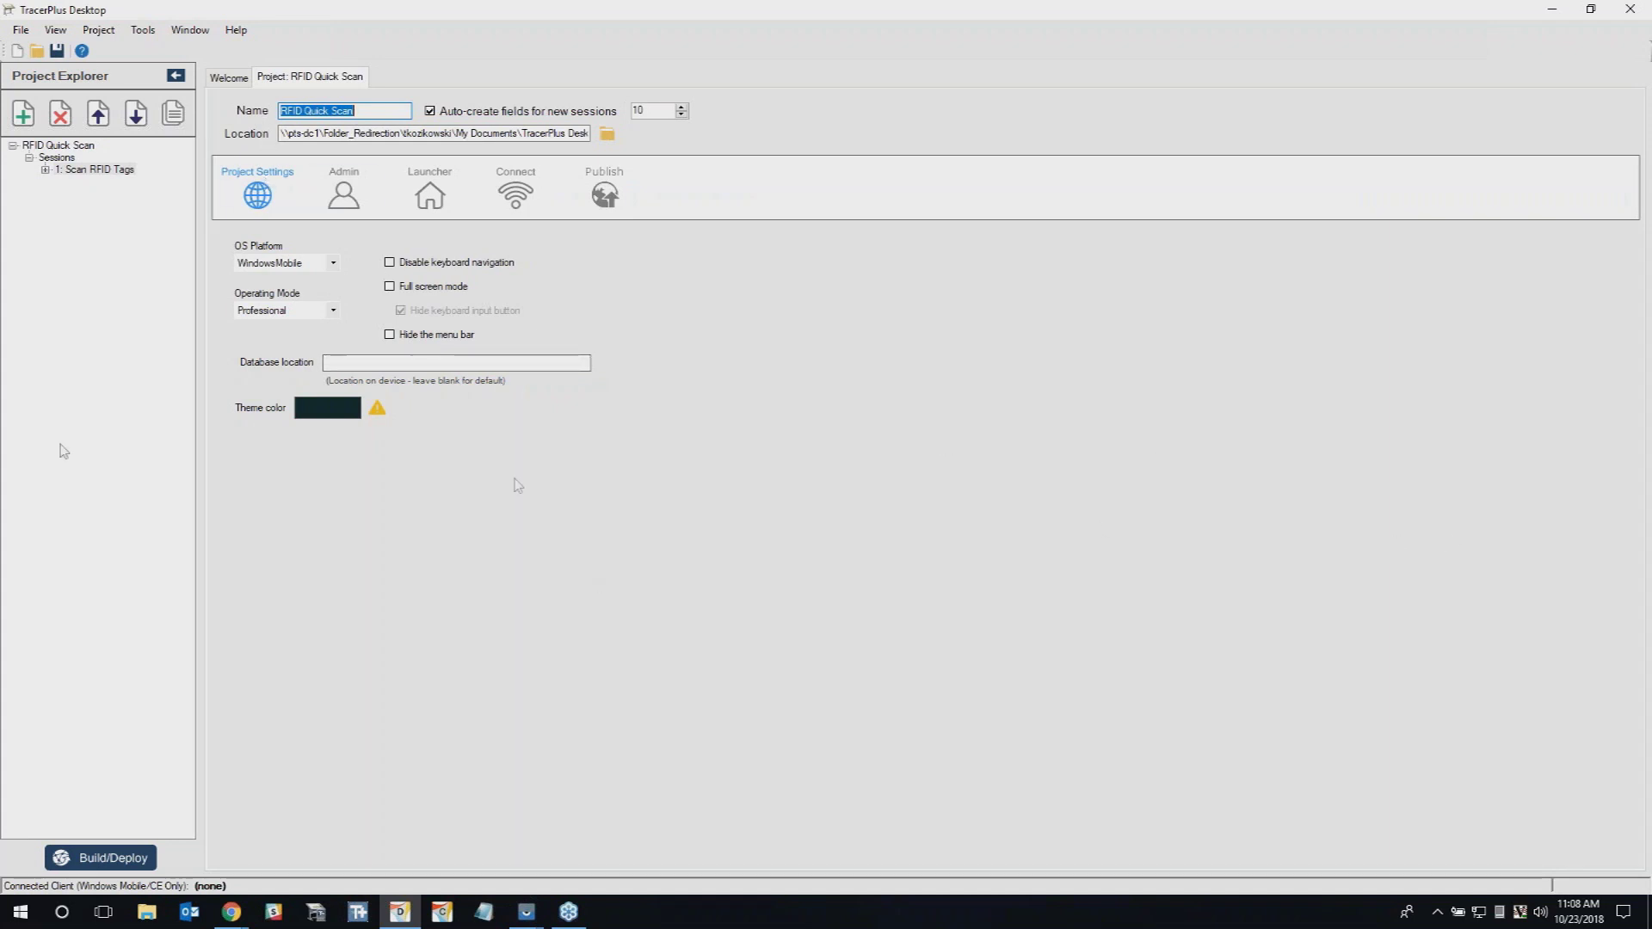
# Open session 1: Scan RFID Tags with its Location, Tag ID, Date/Time and Grid_Count fields.
pyautogui.doubleClick(100, 169)
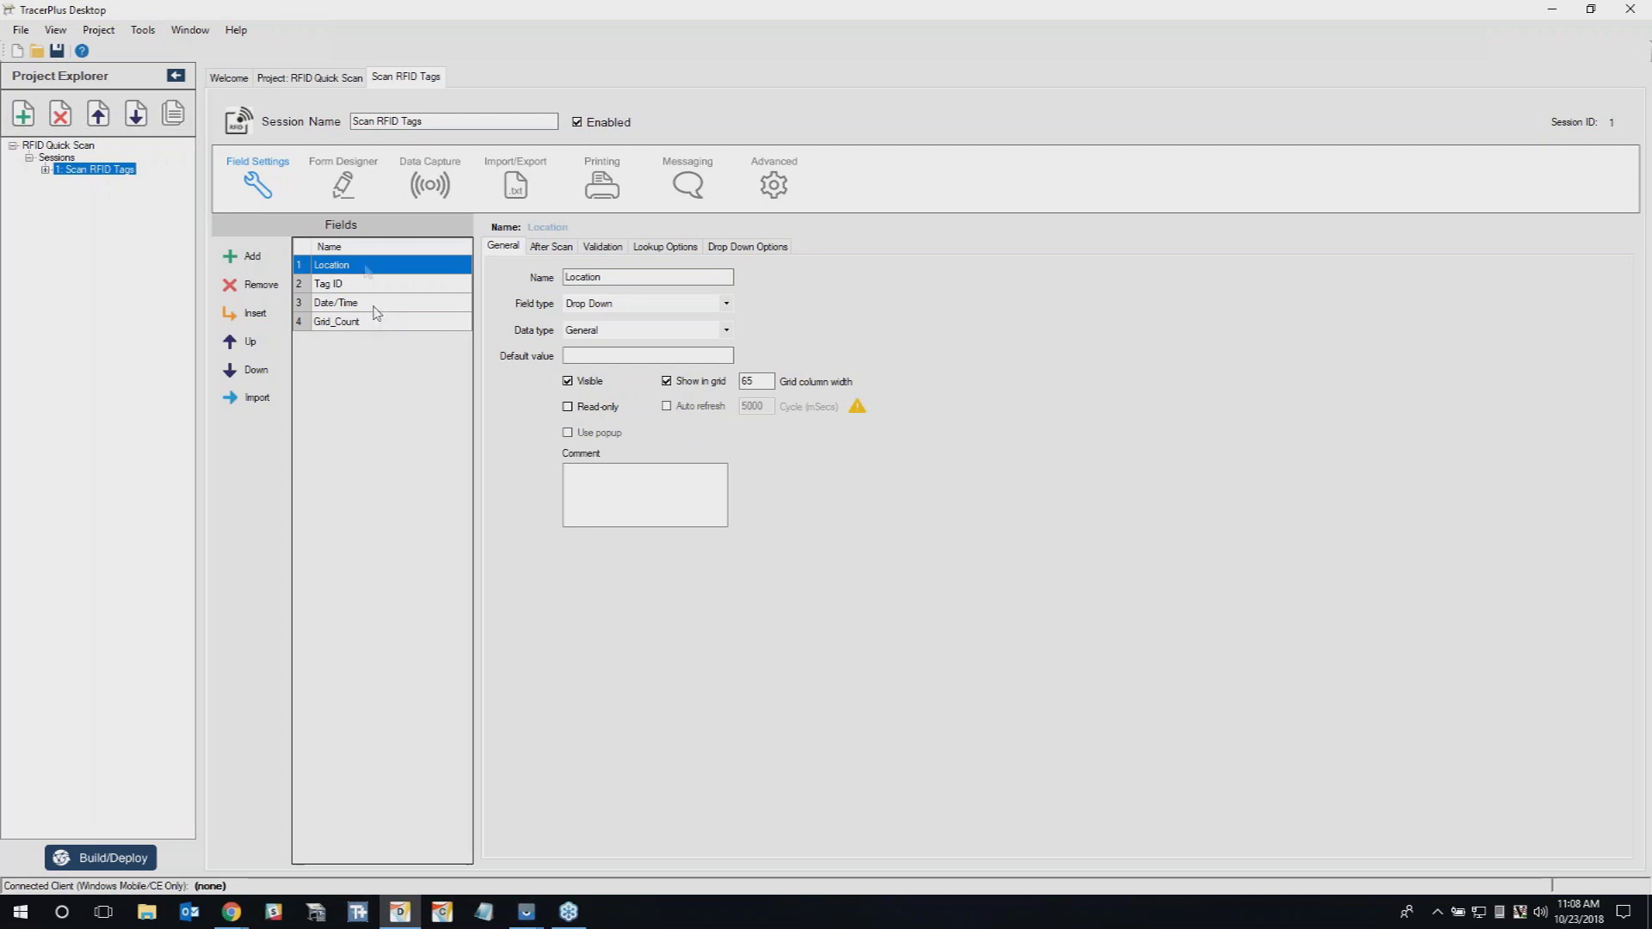
# Show the Scan RFID Tags form in Form Designer, then the RFID Quick Scan project settings.
pyautogui.click(354, 184)
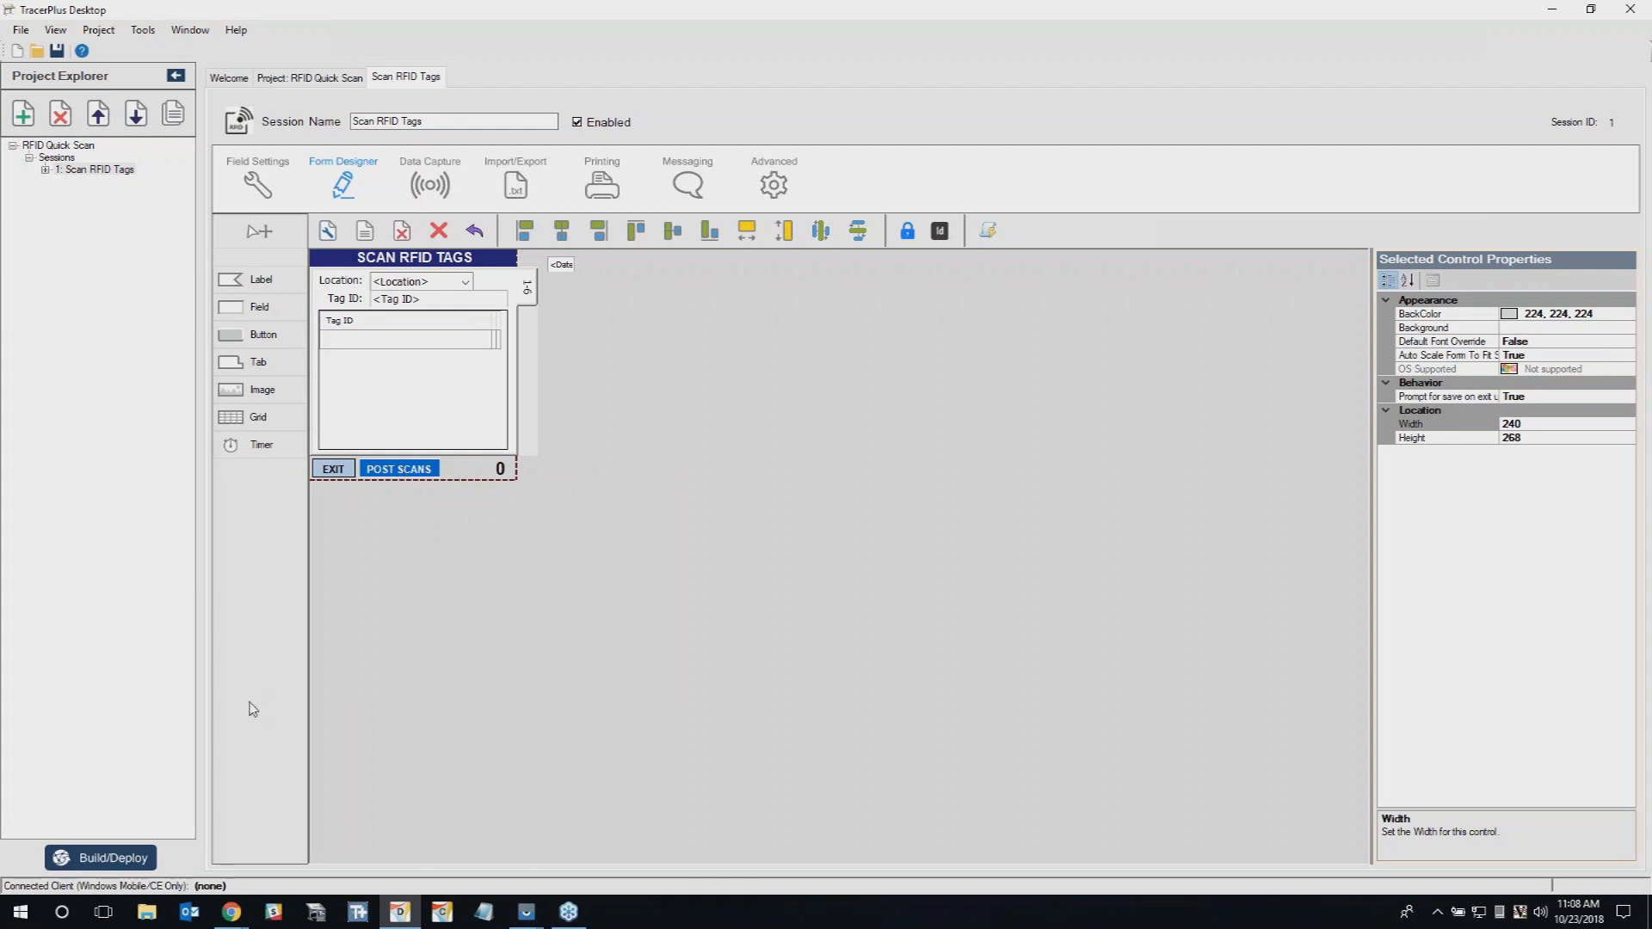
pyautogui.click(301, 80)
# Return to the Welcome page and pick U of Nevada from Recent Projects.
pyautogui.click(240, 80)
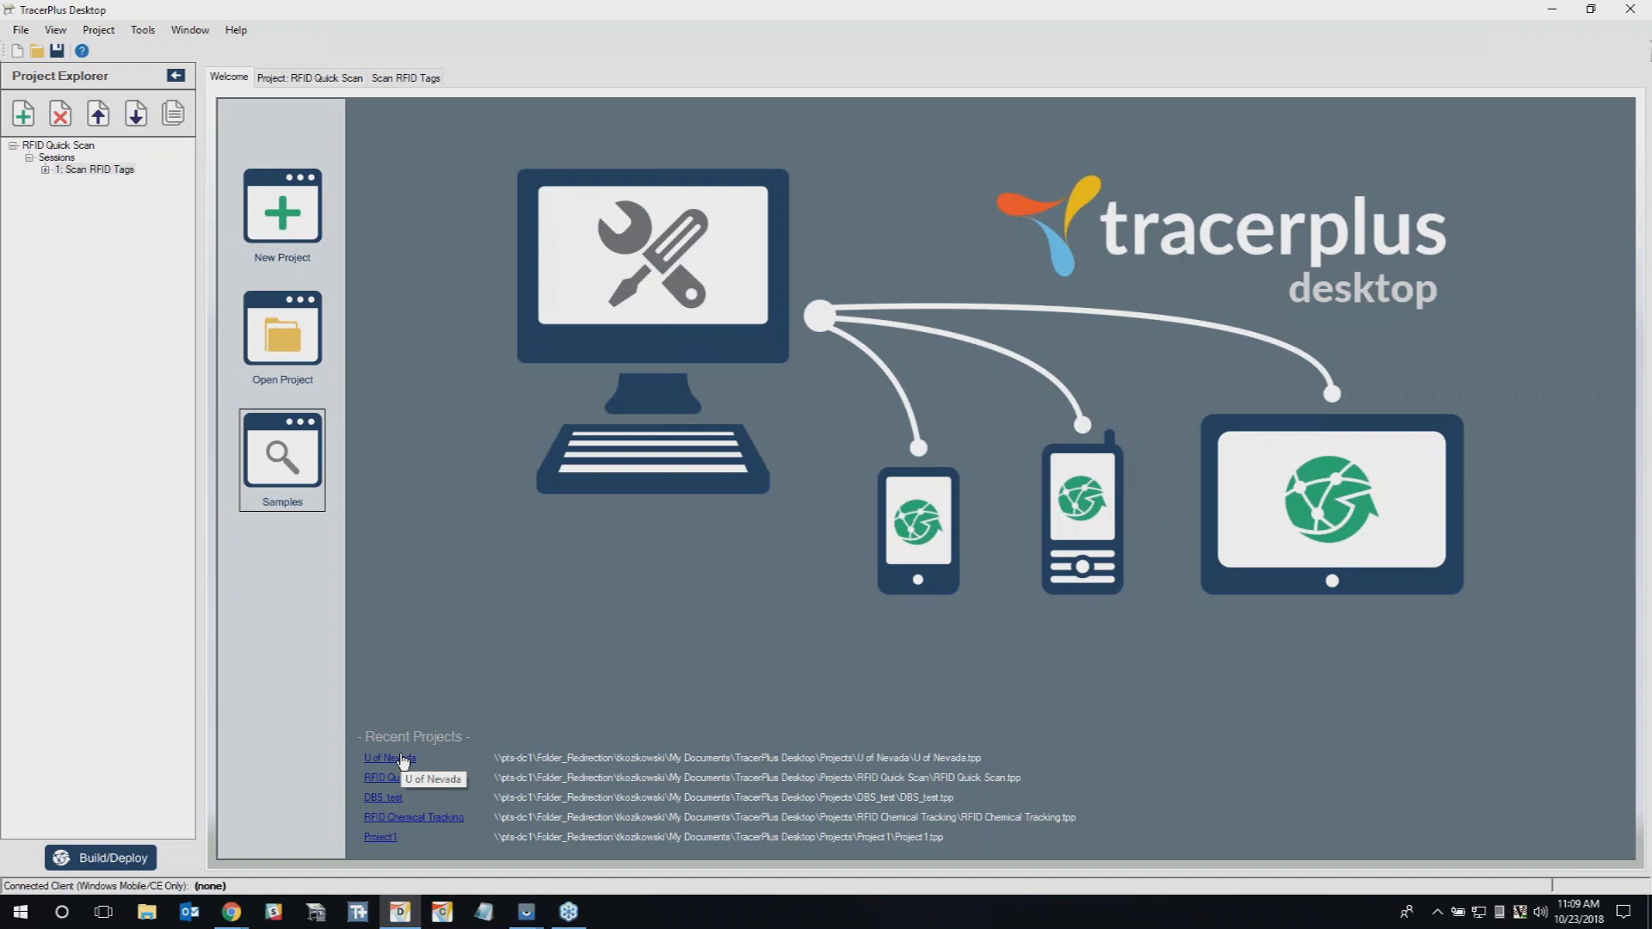
pyautogui.click(403, 760)
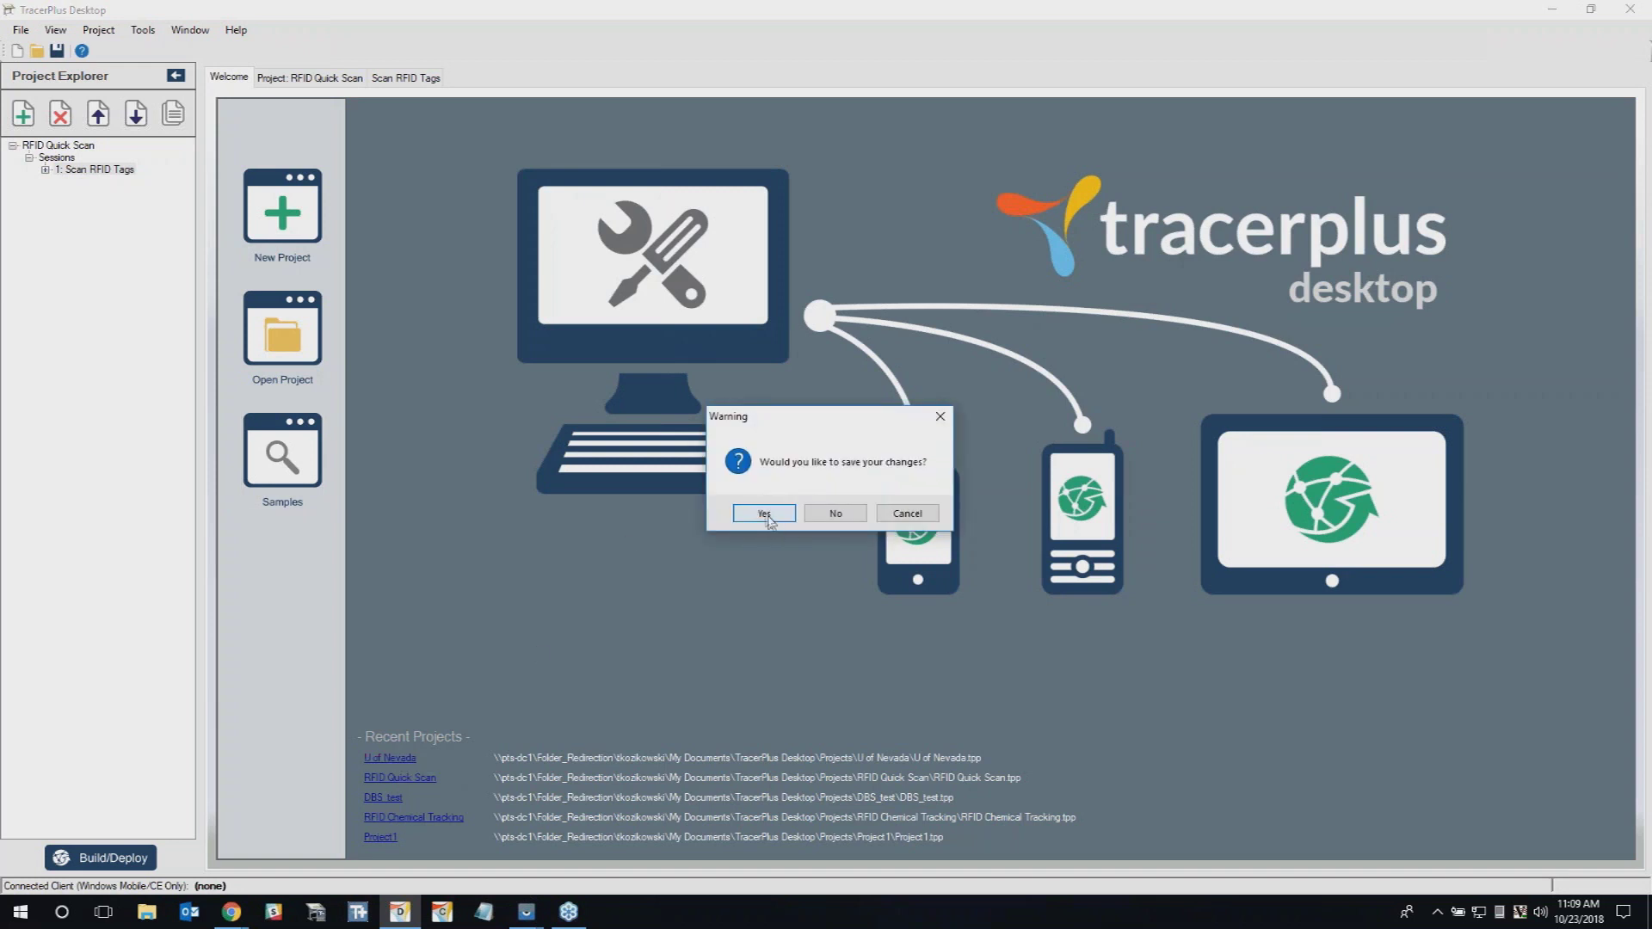
# Save changes to RFID Quick Scan, then open U of Nevada's Chemical Inventory session.
pyautogui.click(760, 513)
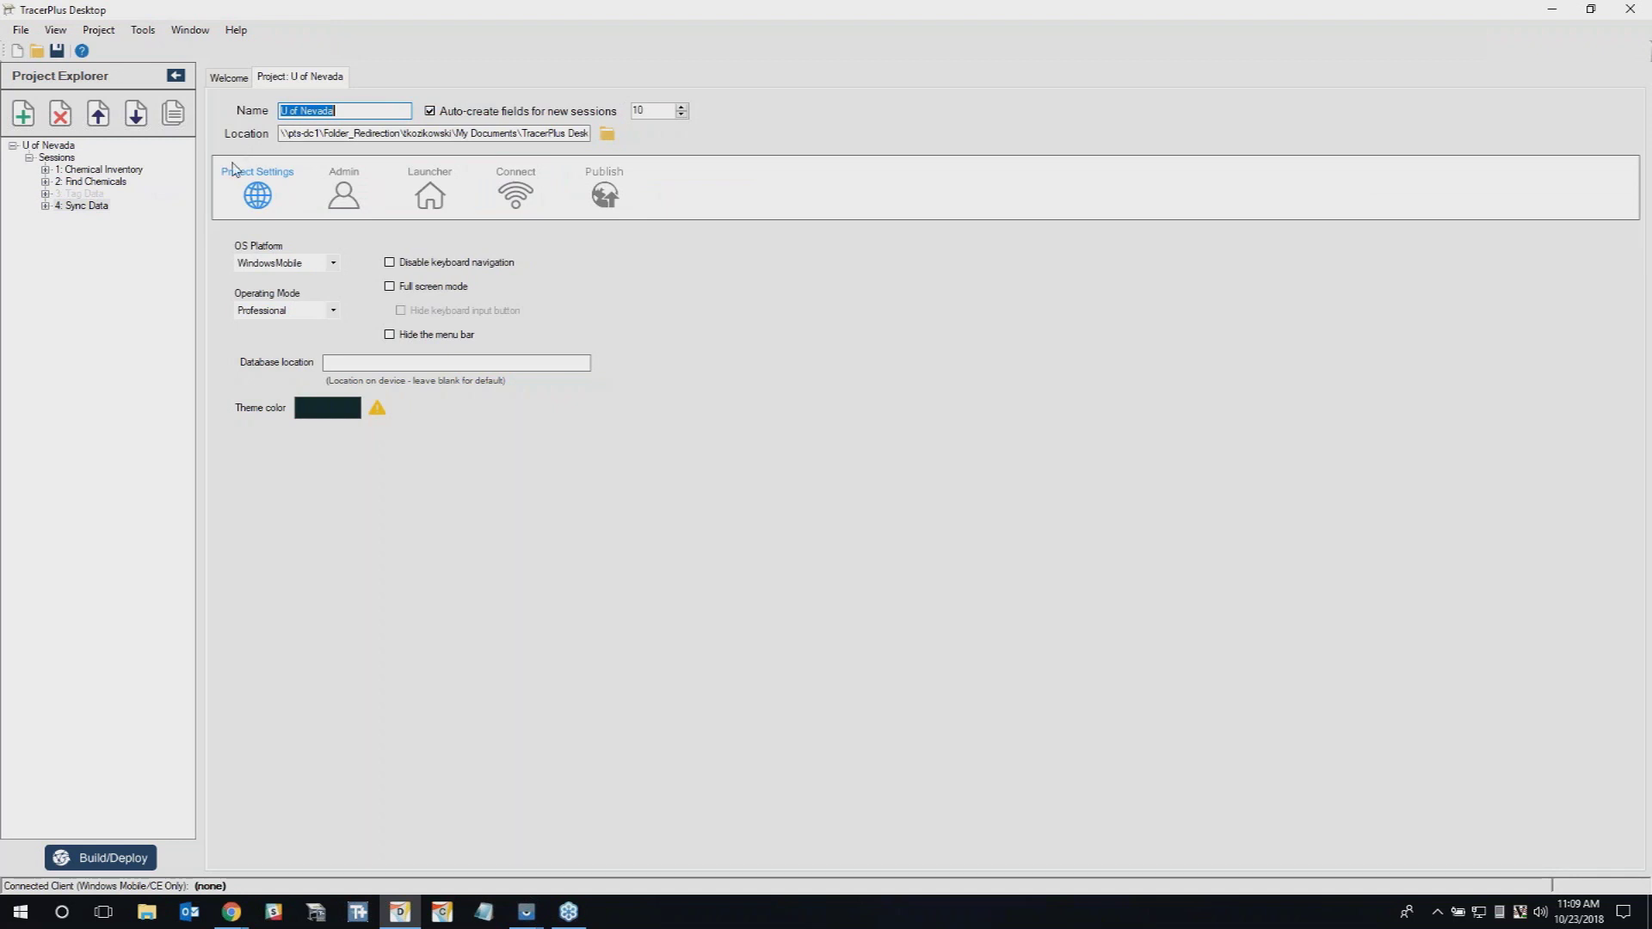
pyautogui.click(108, 170)
# Show the Chemical Inventory form with Building and Room drop-downs, RFID Tag ID field and grid.
pyautogui.click(343, 183)
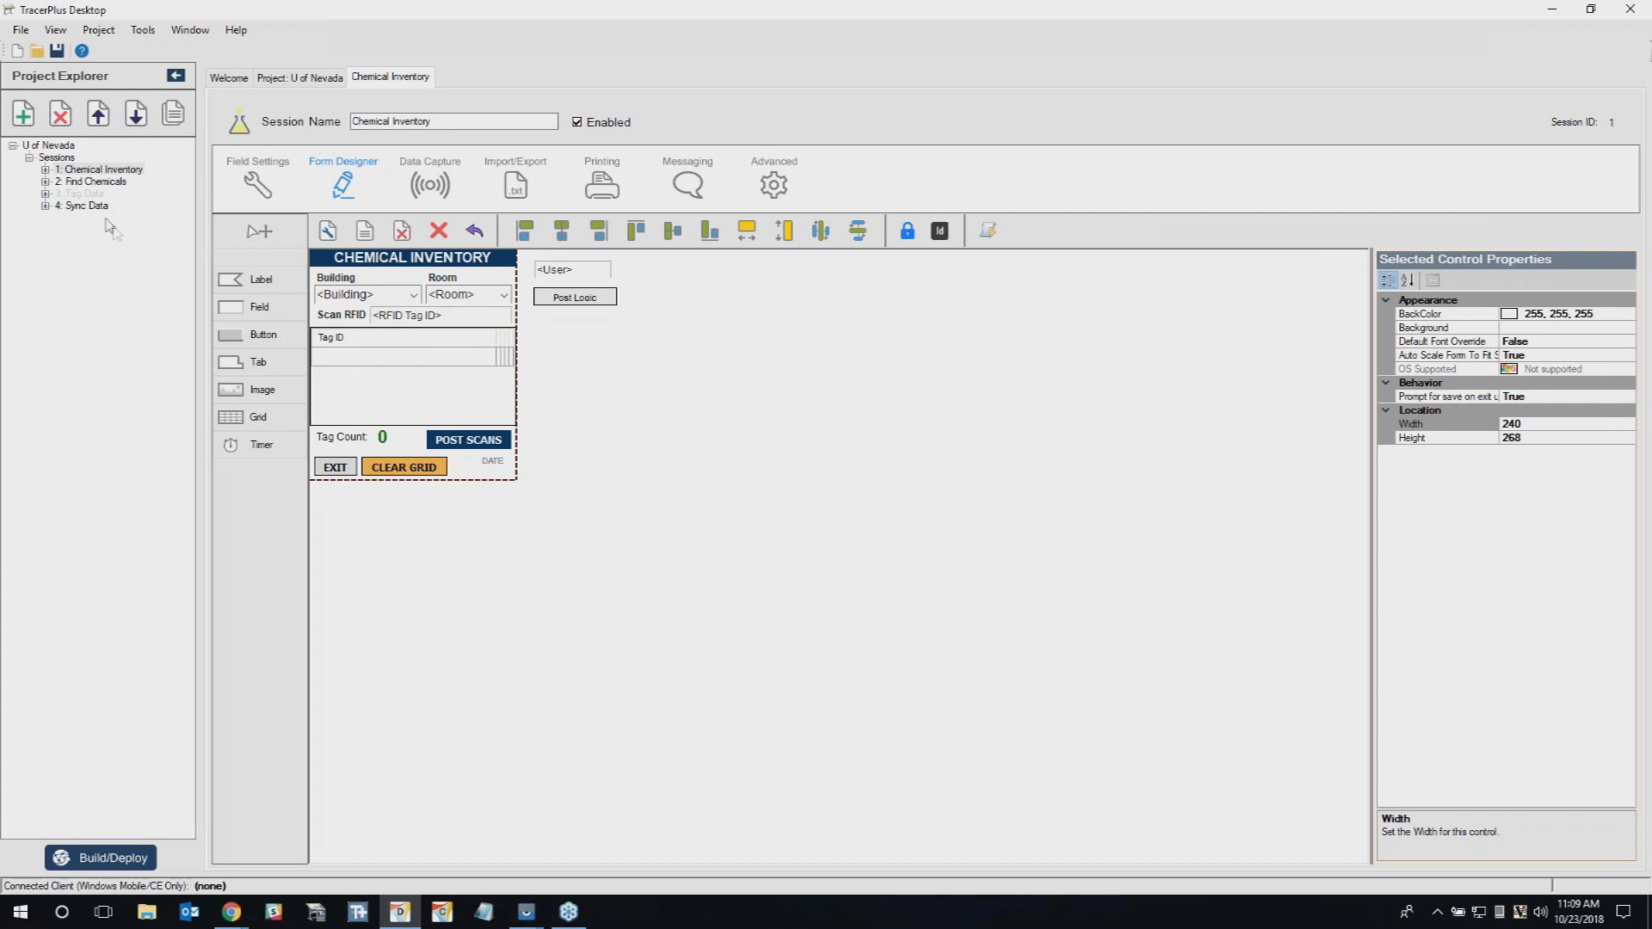
# Open session 2: Find Chemicals and display its form with Missing Tags list and Locate button.
pyautogui.doubleClick(102, 183)
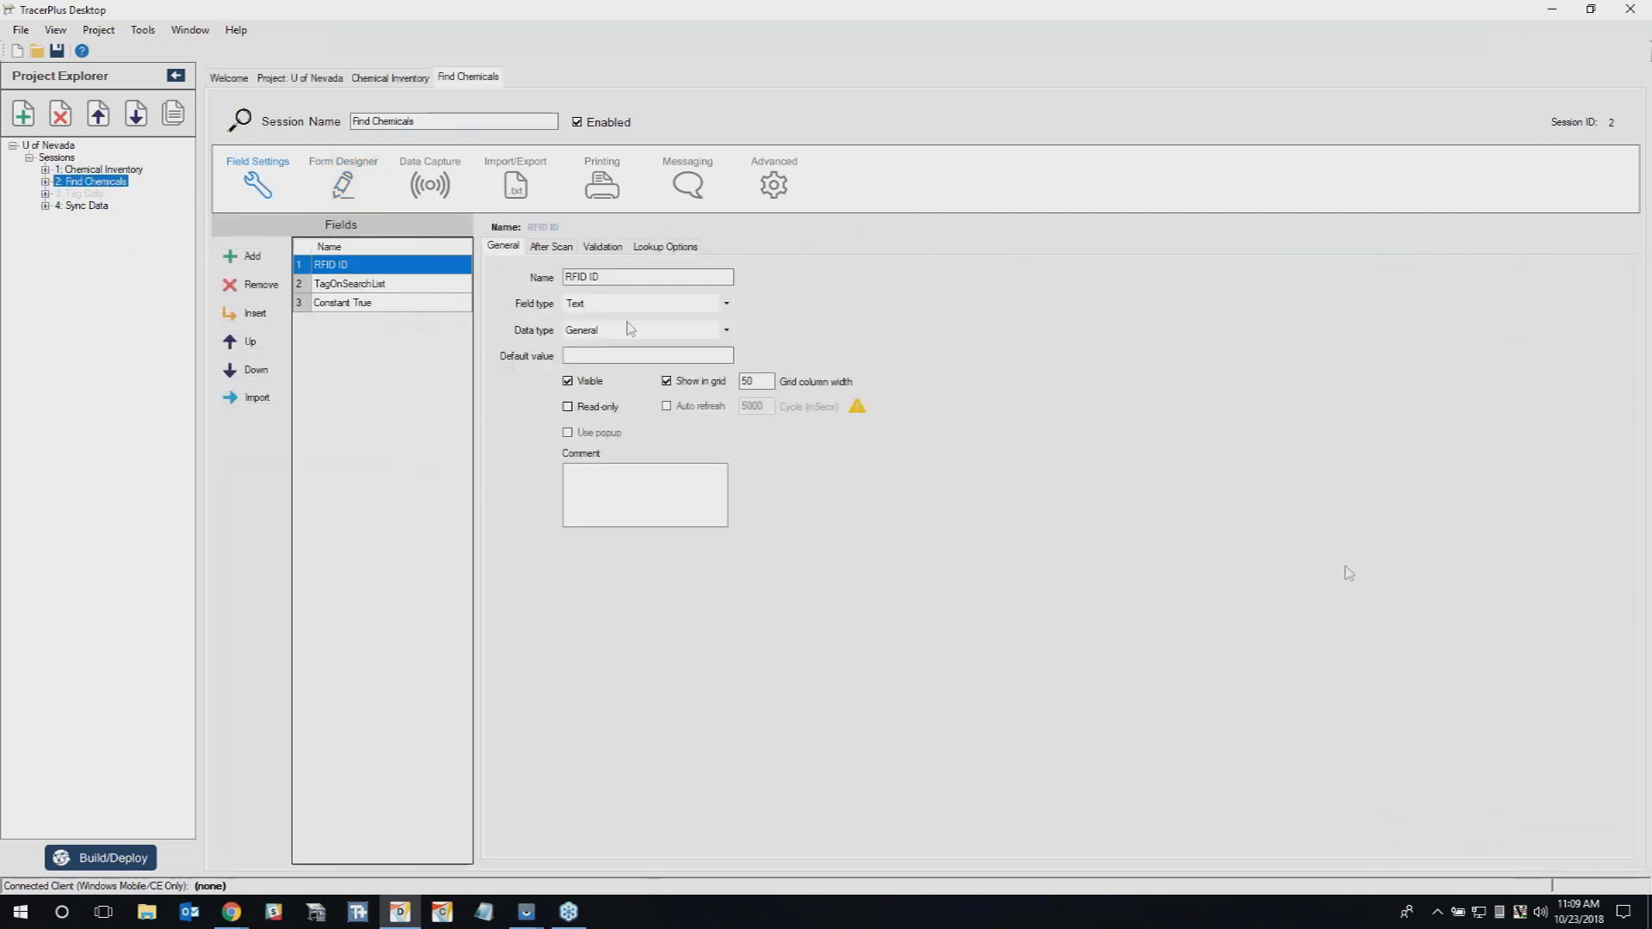
pyautogui.click(370, 183)
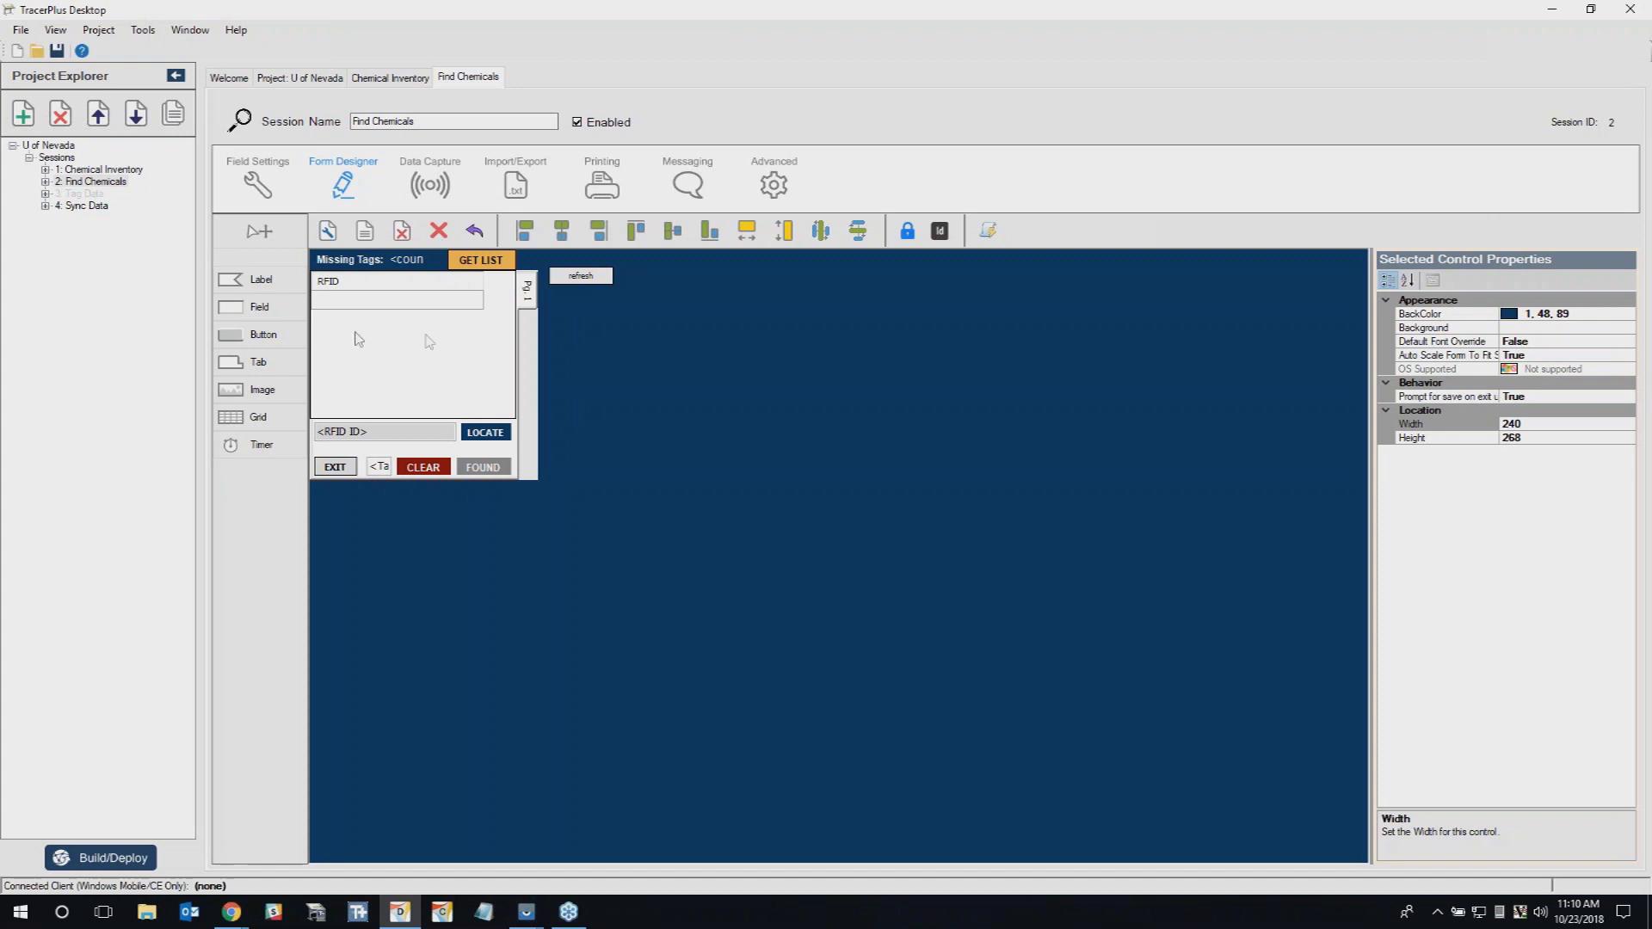
# Open the '4: Sync Data' session form with its FROM DATABASE, TO DATABASE and EXIT buttons.
pyautogui.click(101, 182)
pyautogui.click(98, 207)
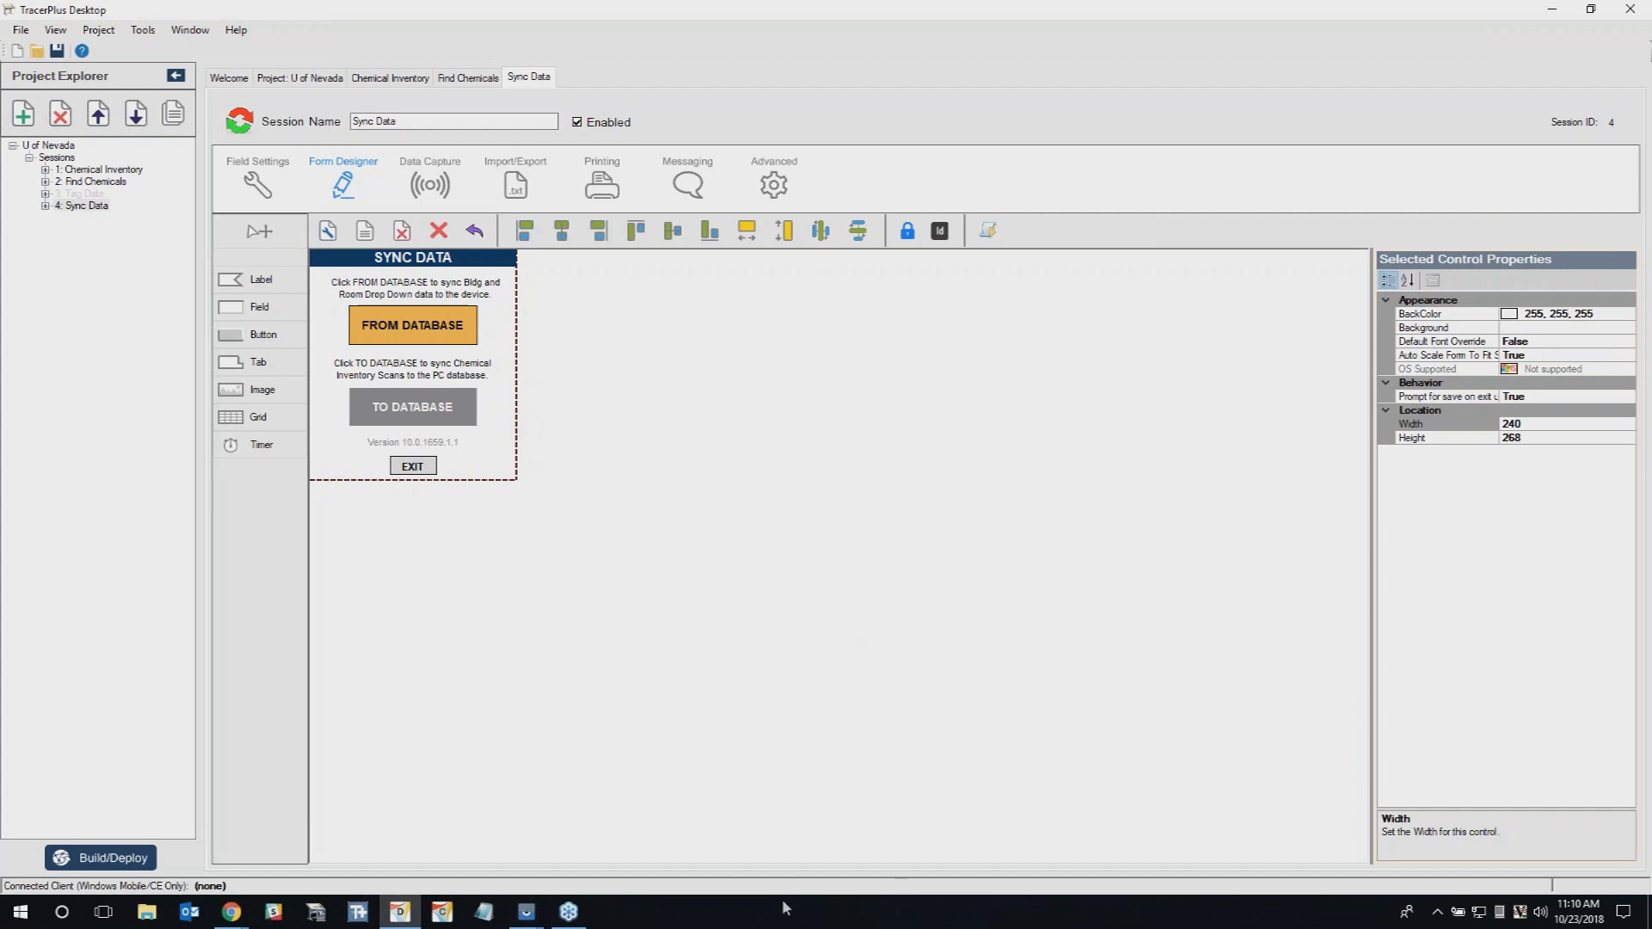
# Bring the Vysor TC20 mirror window forward beside TracerPlus Desktop.
pyautogui.moveTo(527, 914)
pyautogui.click(613, 851)
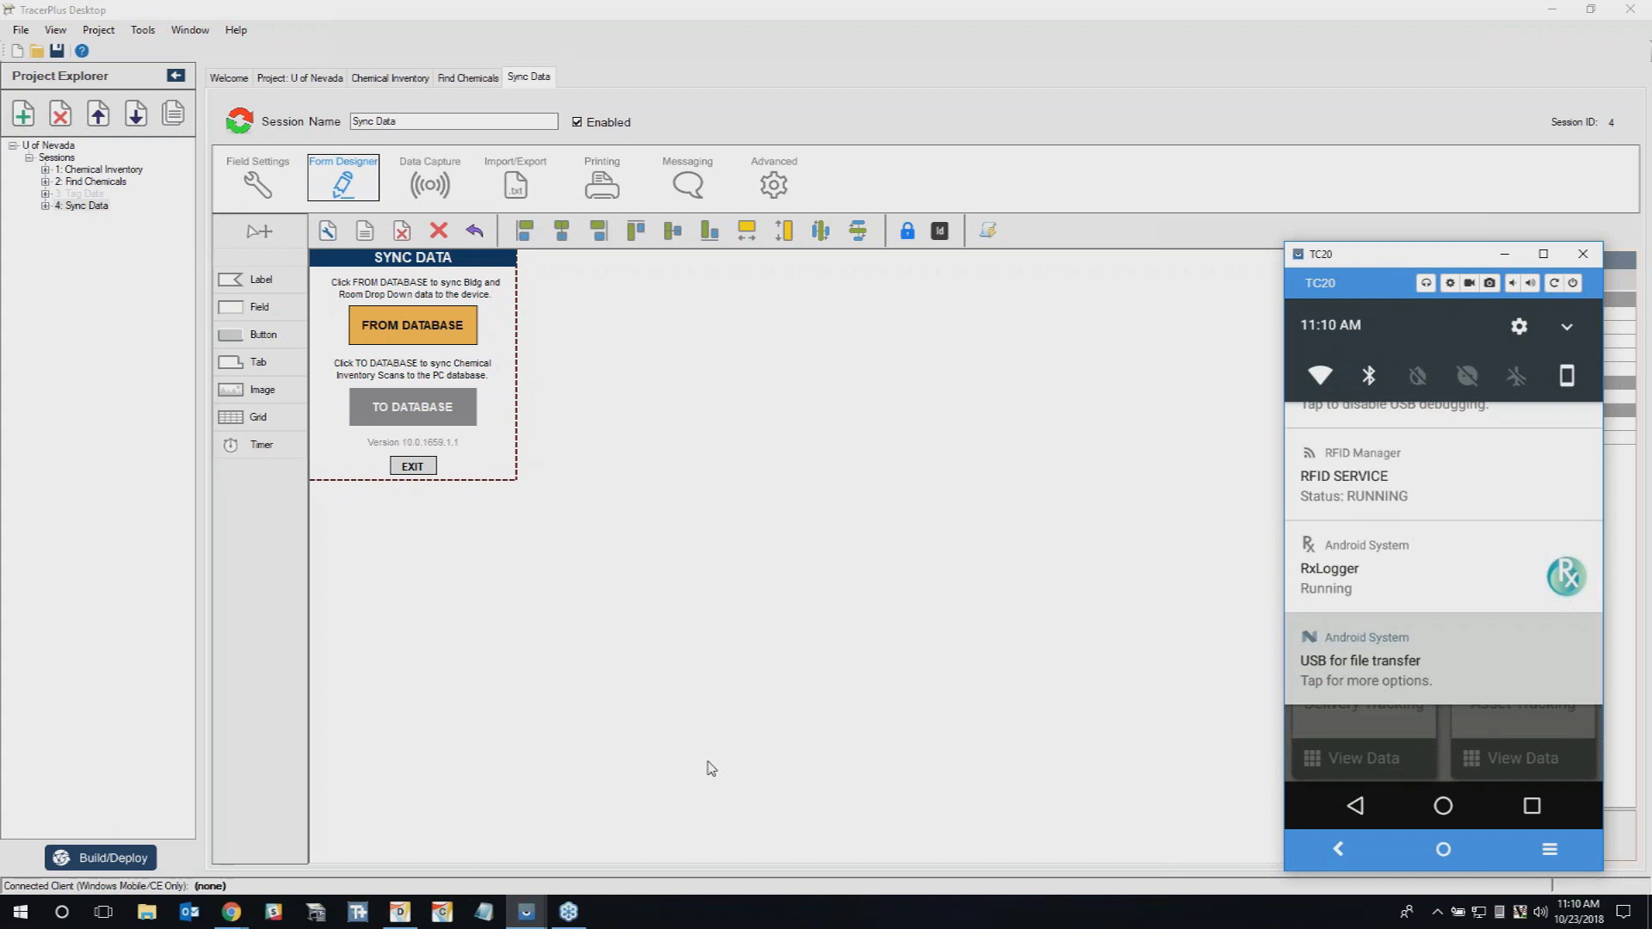
# Build and deploy the U of Nevada project for Android using the Deploy Server.
pyautogui.click(144, 862)
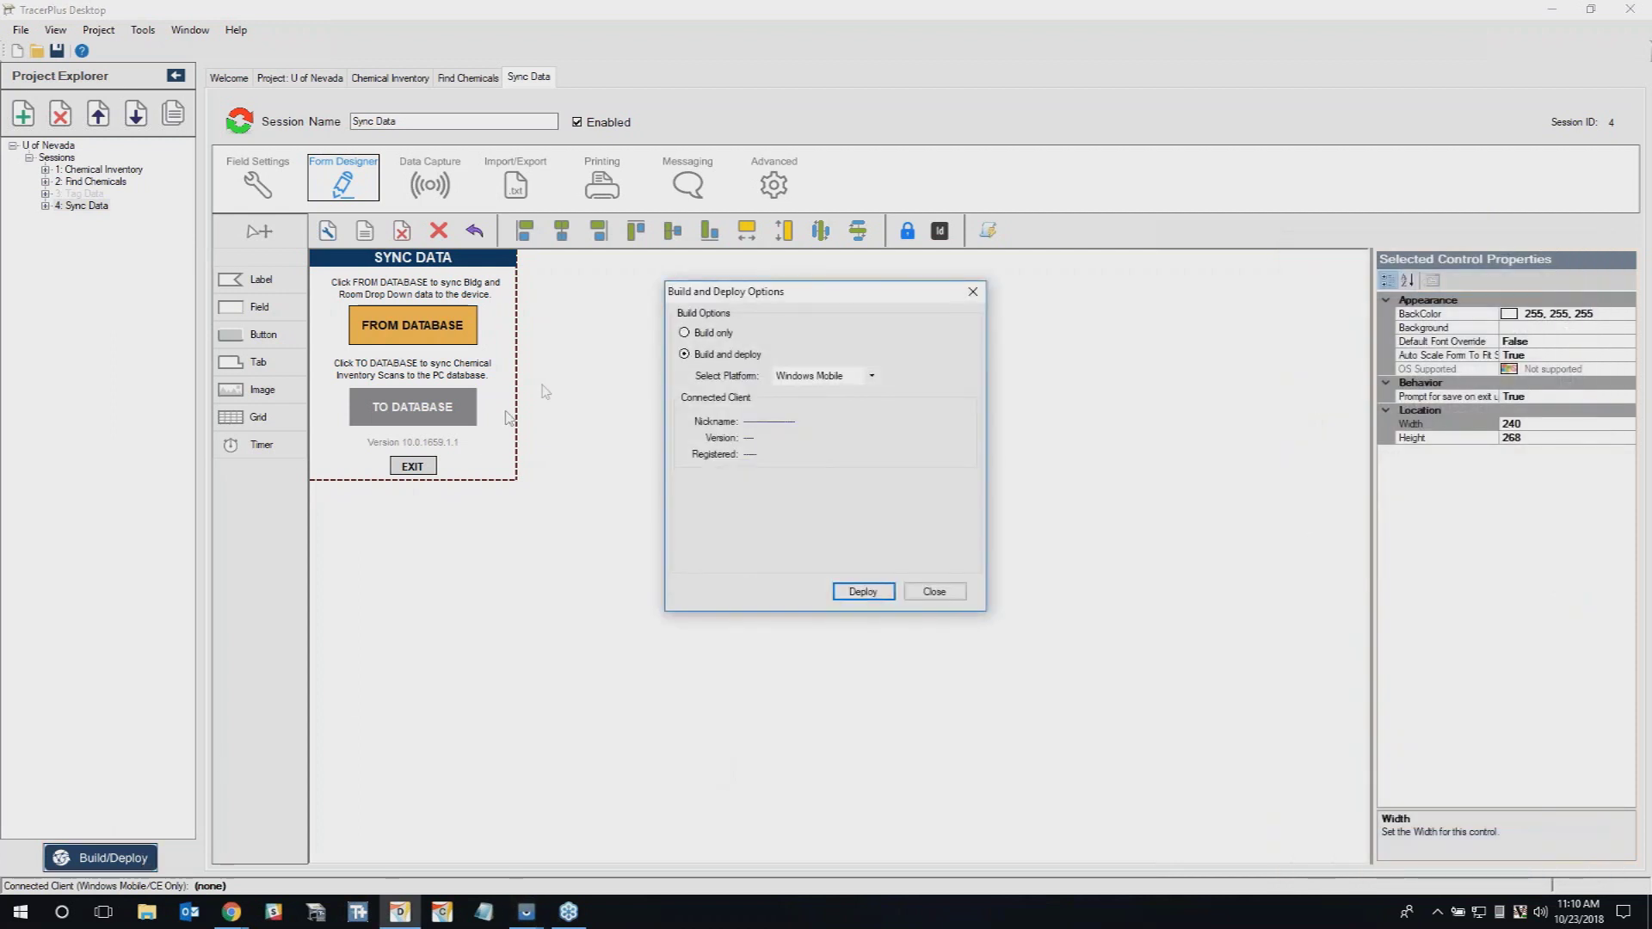
pyautogui.click(806, 381)
pyautogui.click(809, 403)
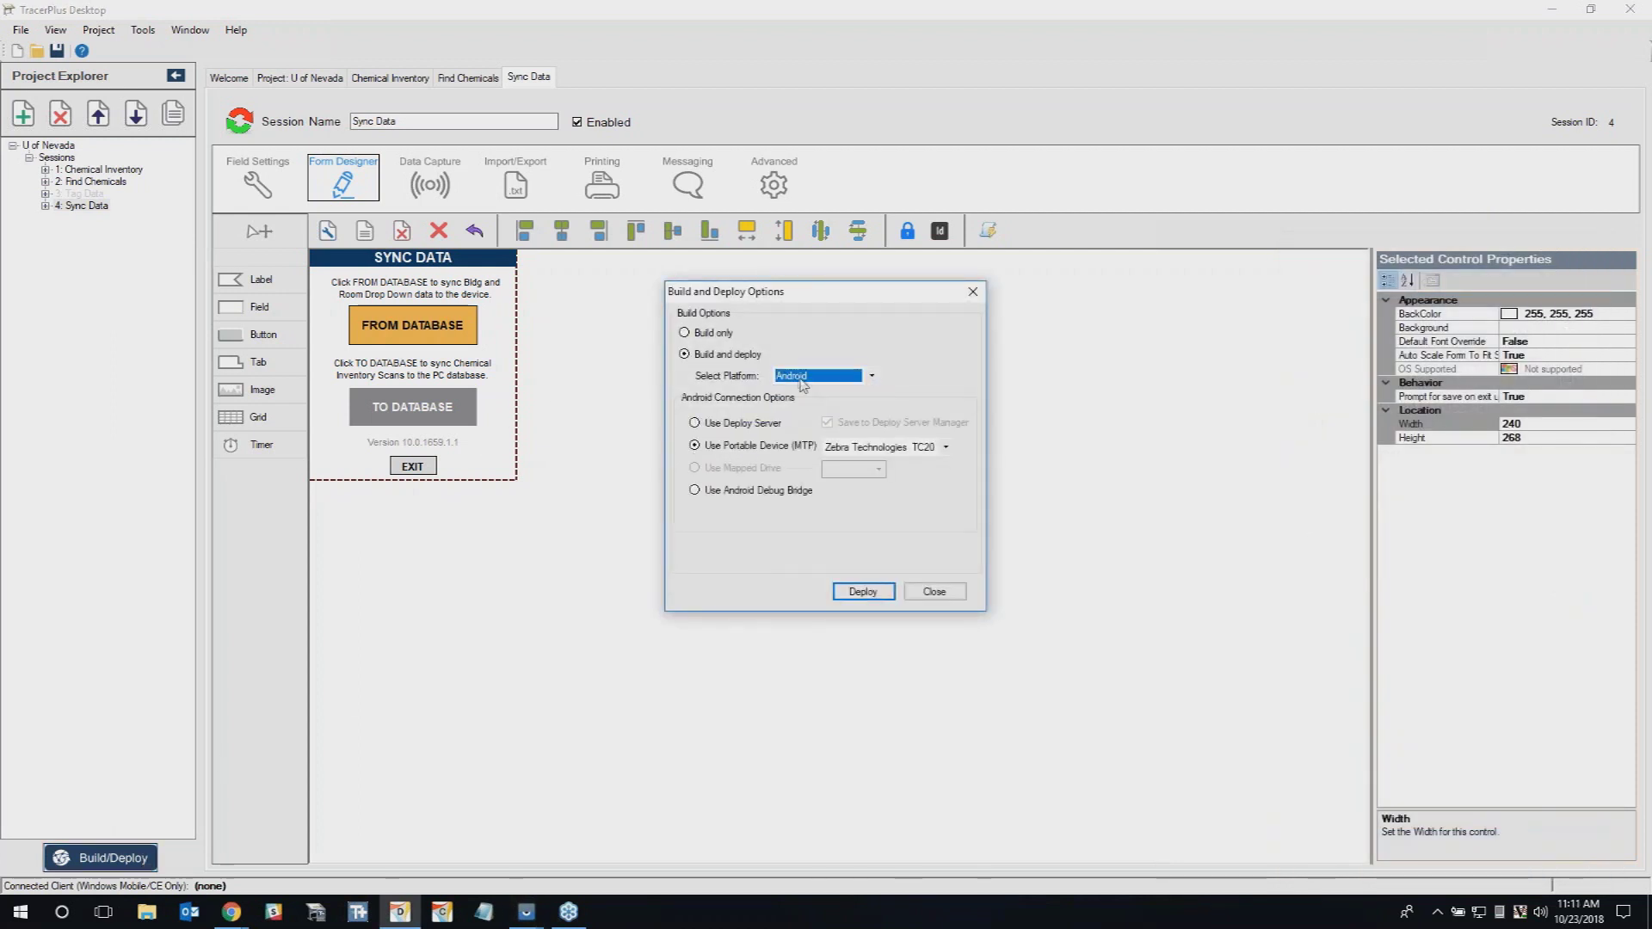
pyautogui.click(750, 424)
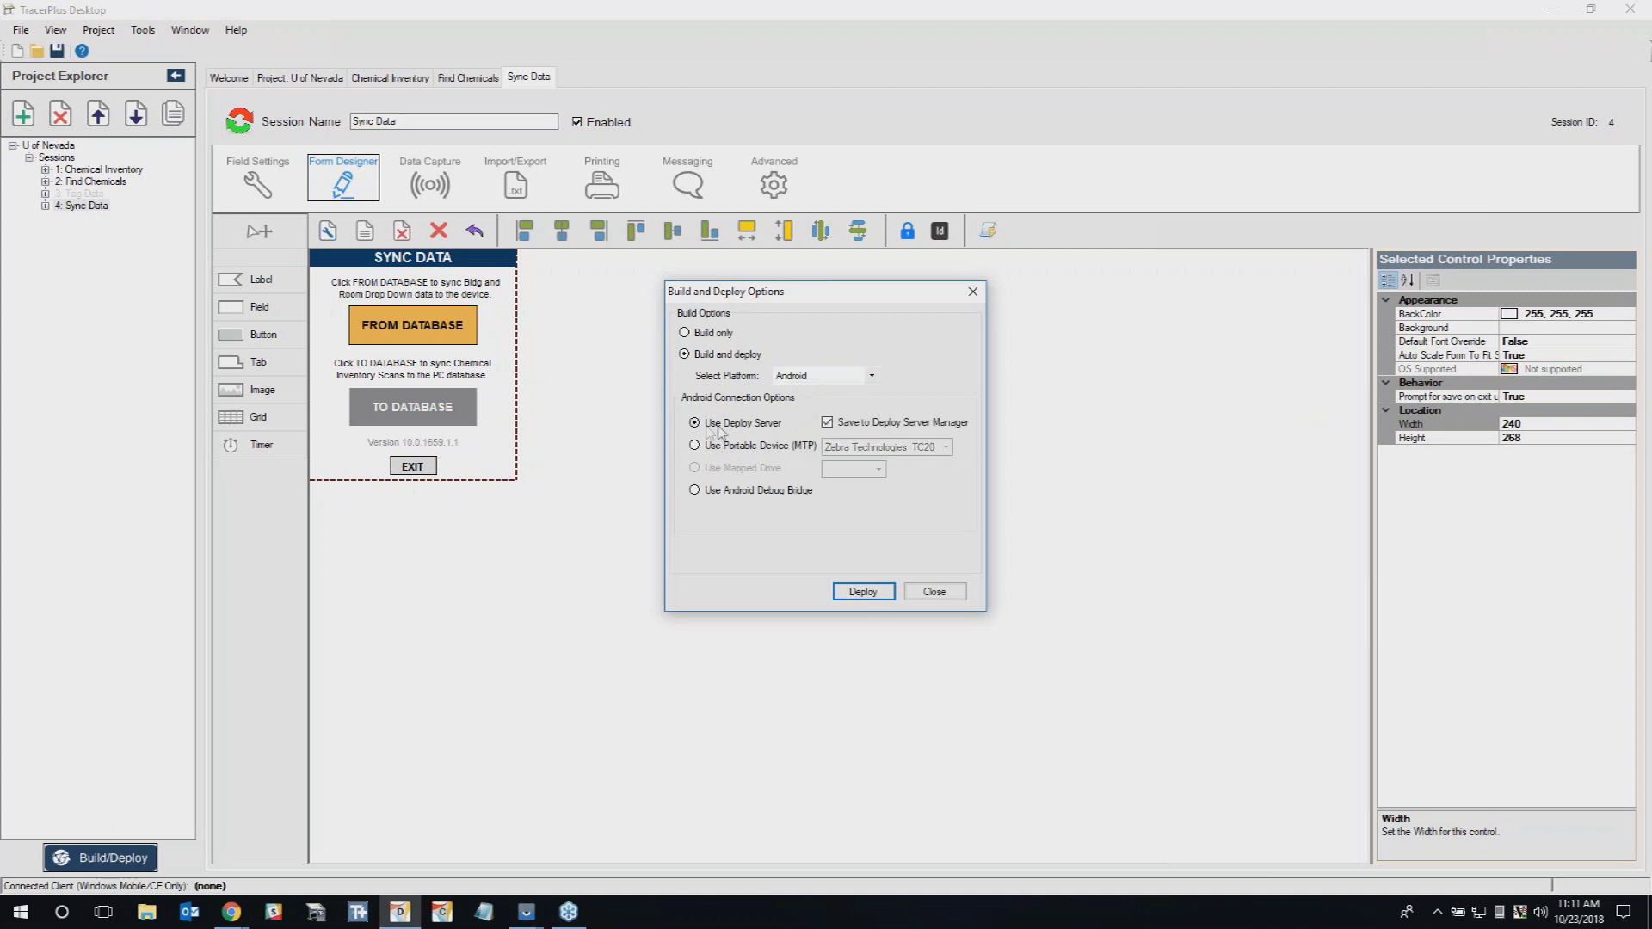
pyautogui.click(874, 592)
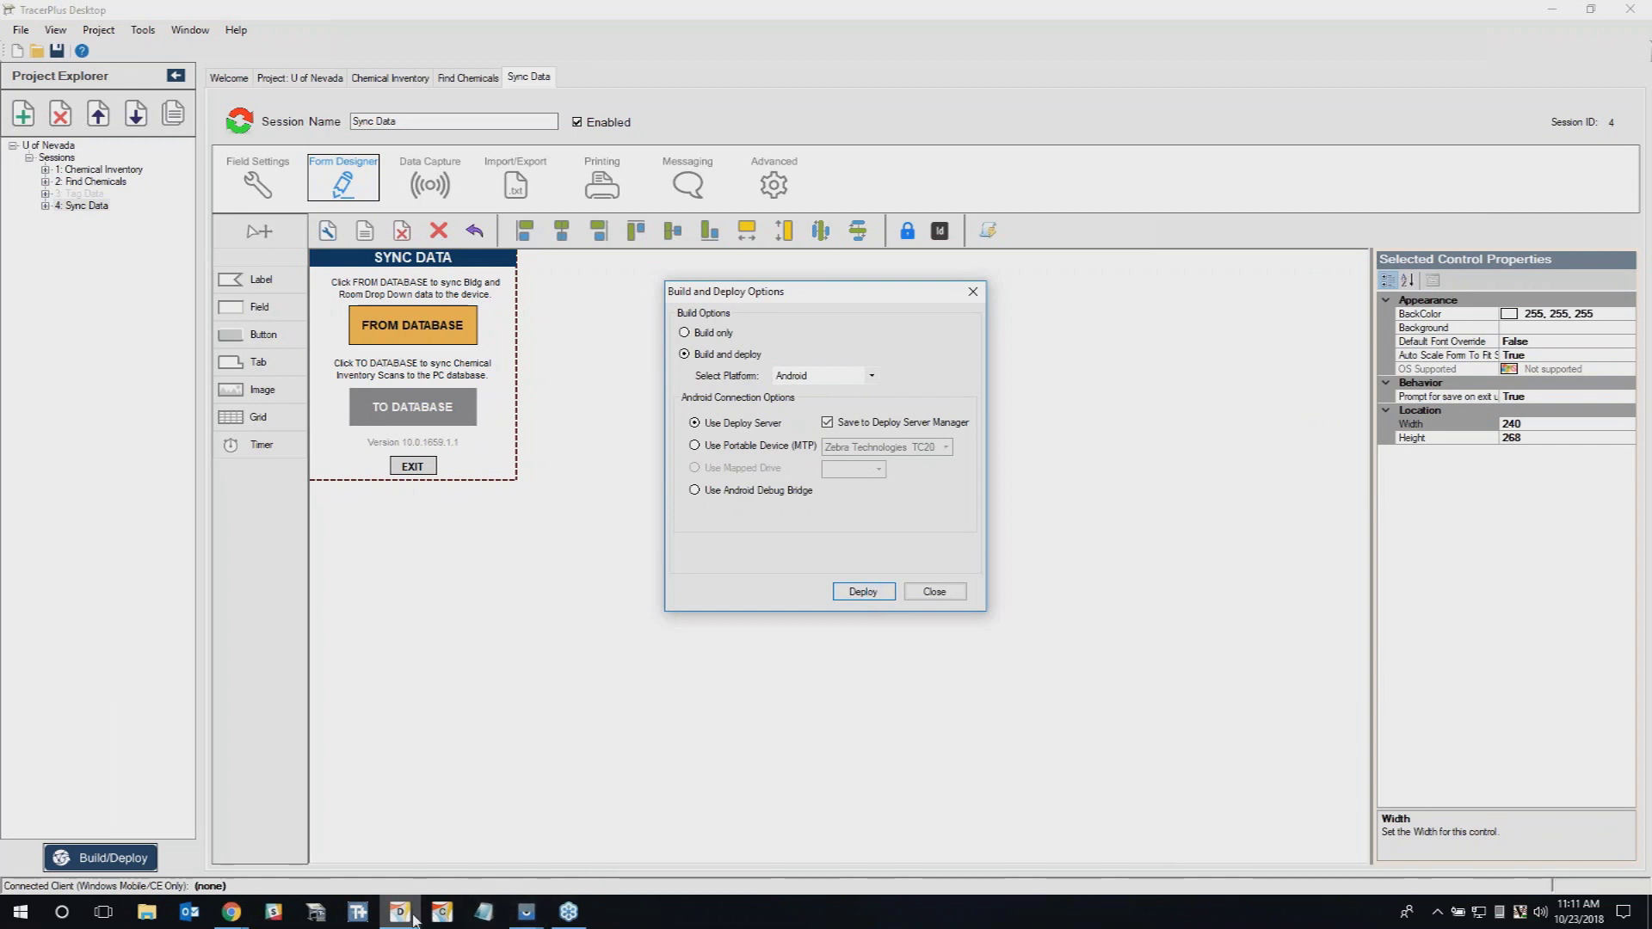
pyautogui.moveTo(413, 918)
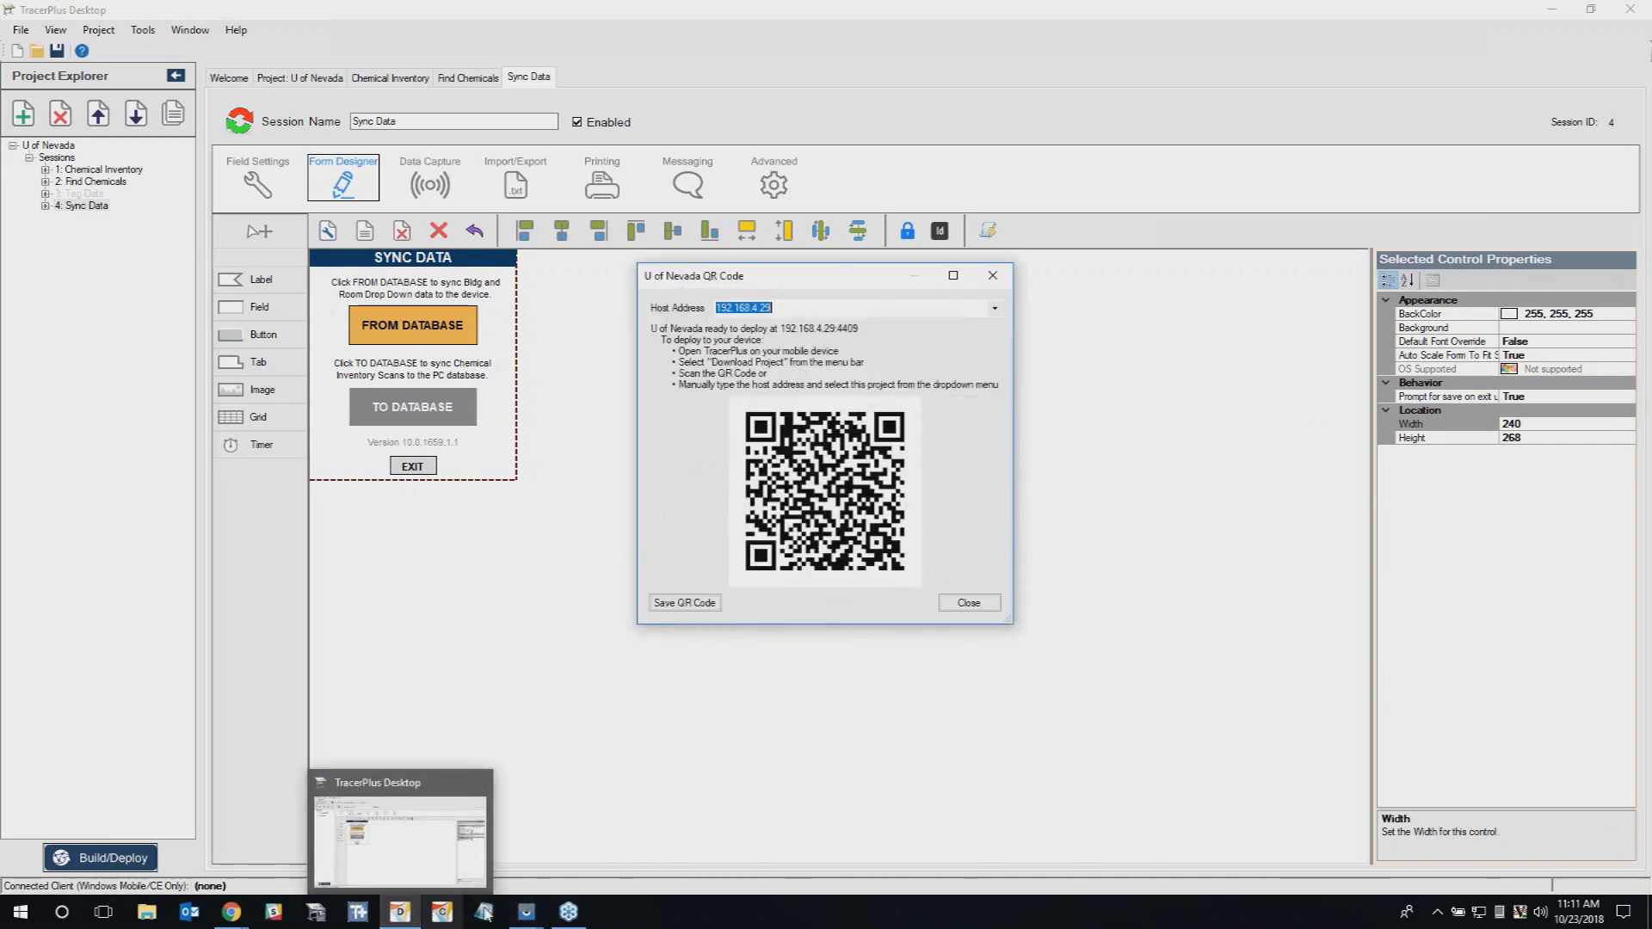
# Bring the mirrored TC20 screen to the front while deploying to the Zebra TC20.
pyautogui.moveTo(534, 919)
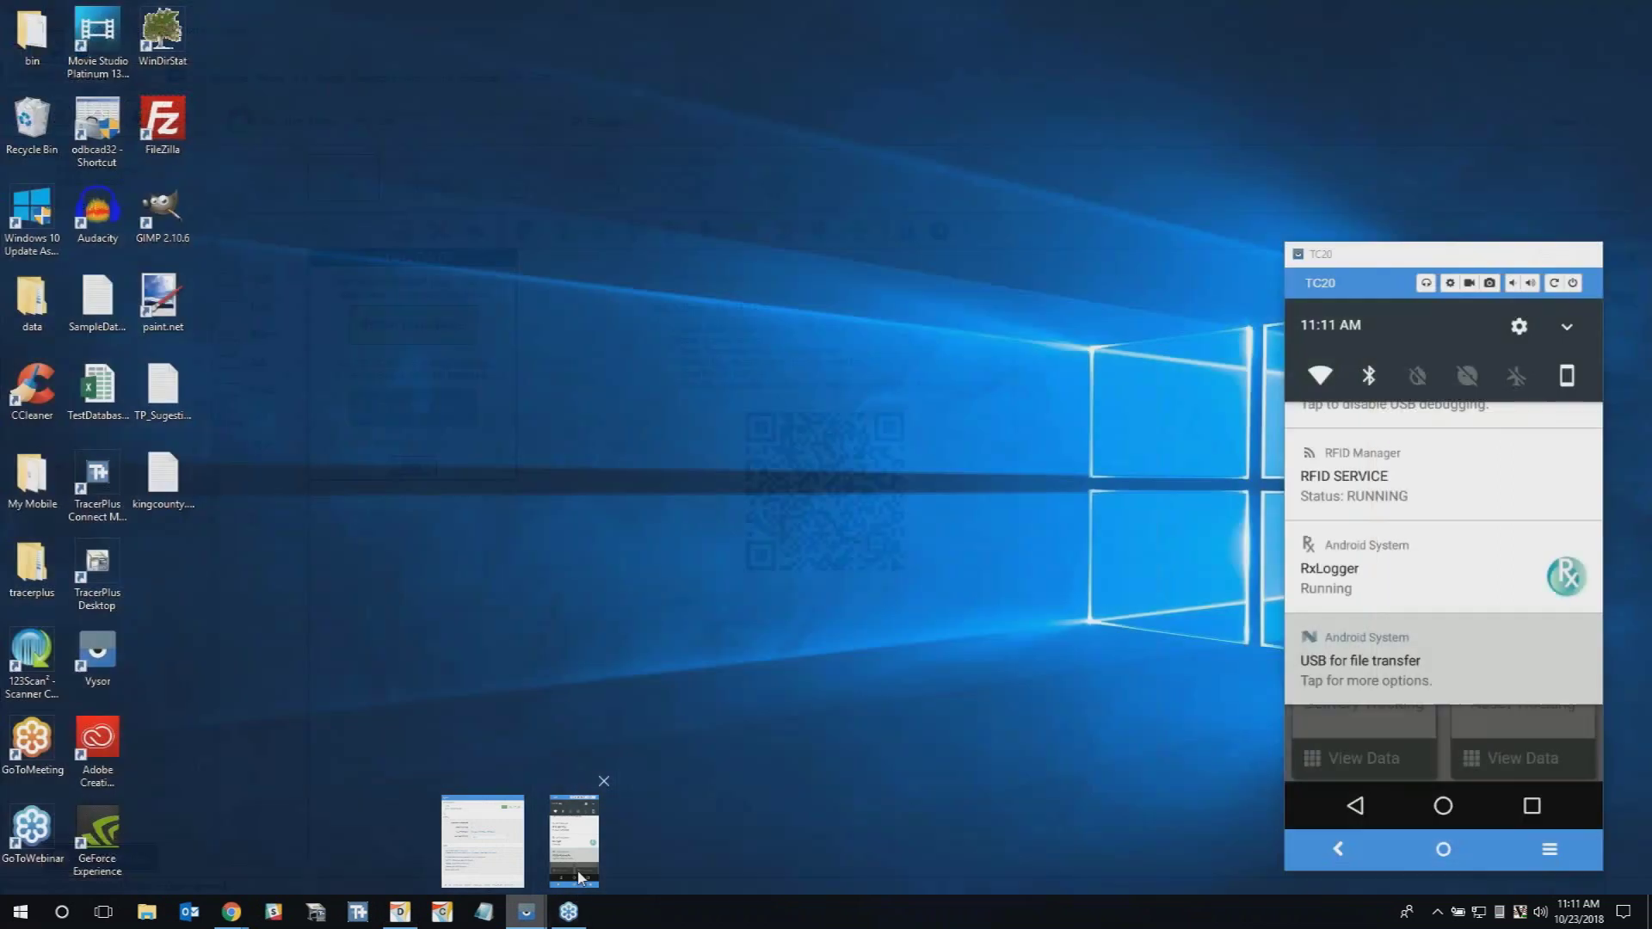
pyautogui.click(573, 839)
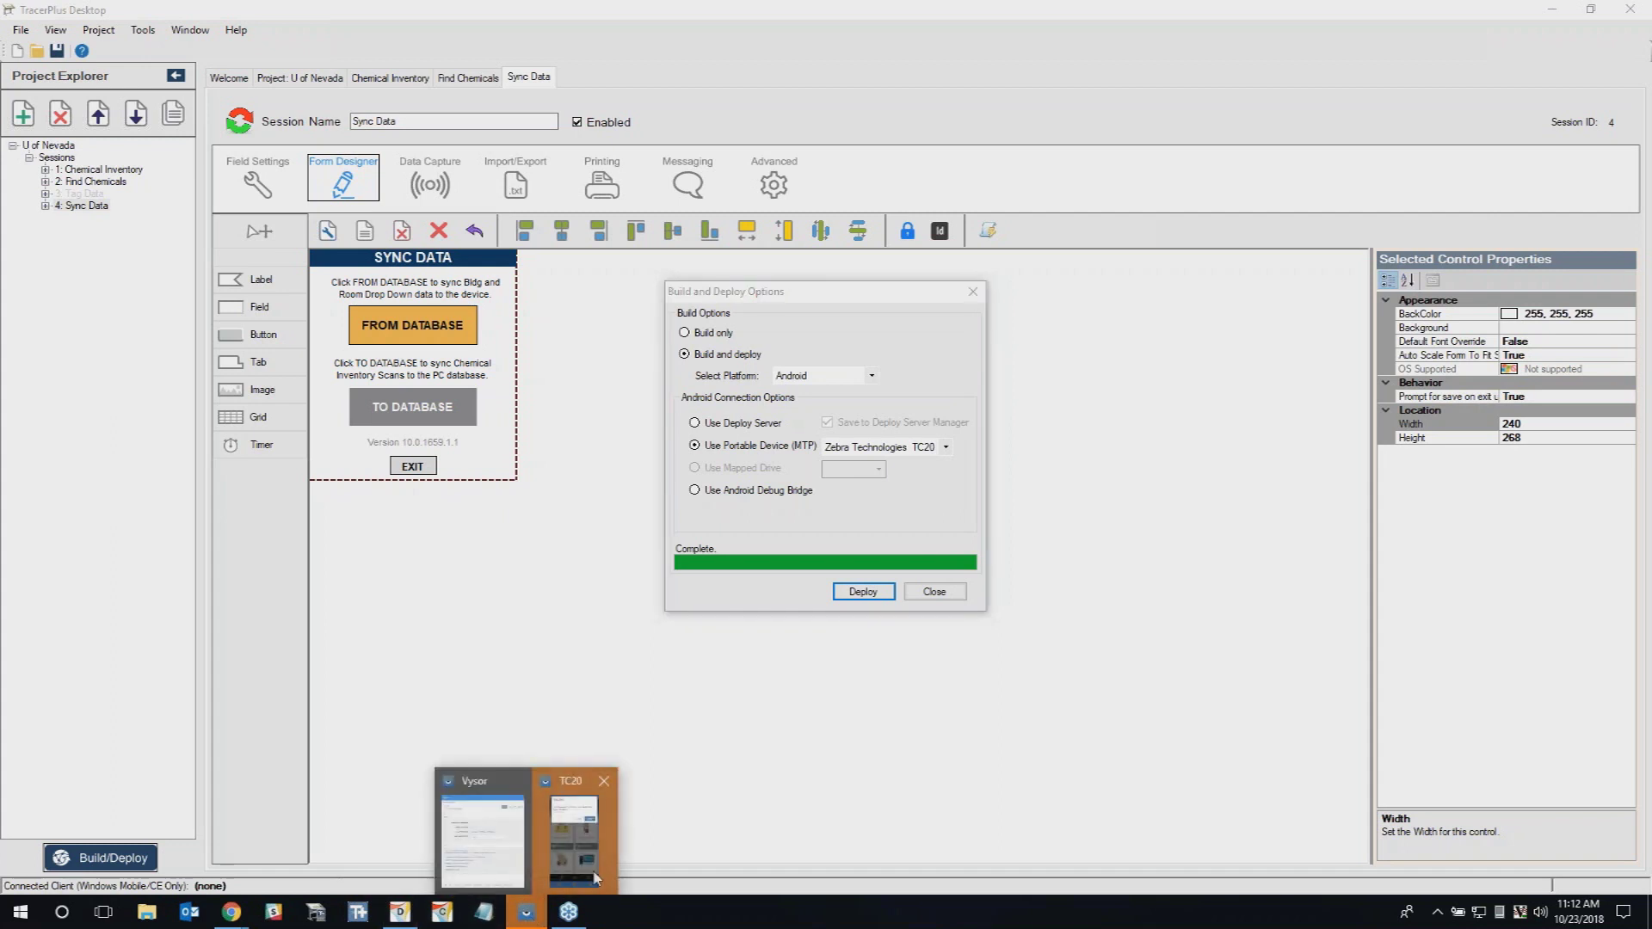
# On the TC20 mirror, dismiss the Vysor Pro prompt and return to the tracerplus home screen.
pyautogui.click(578, 834)
pyautogui.click(1473, 422)
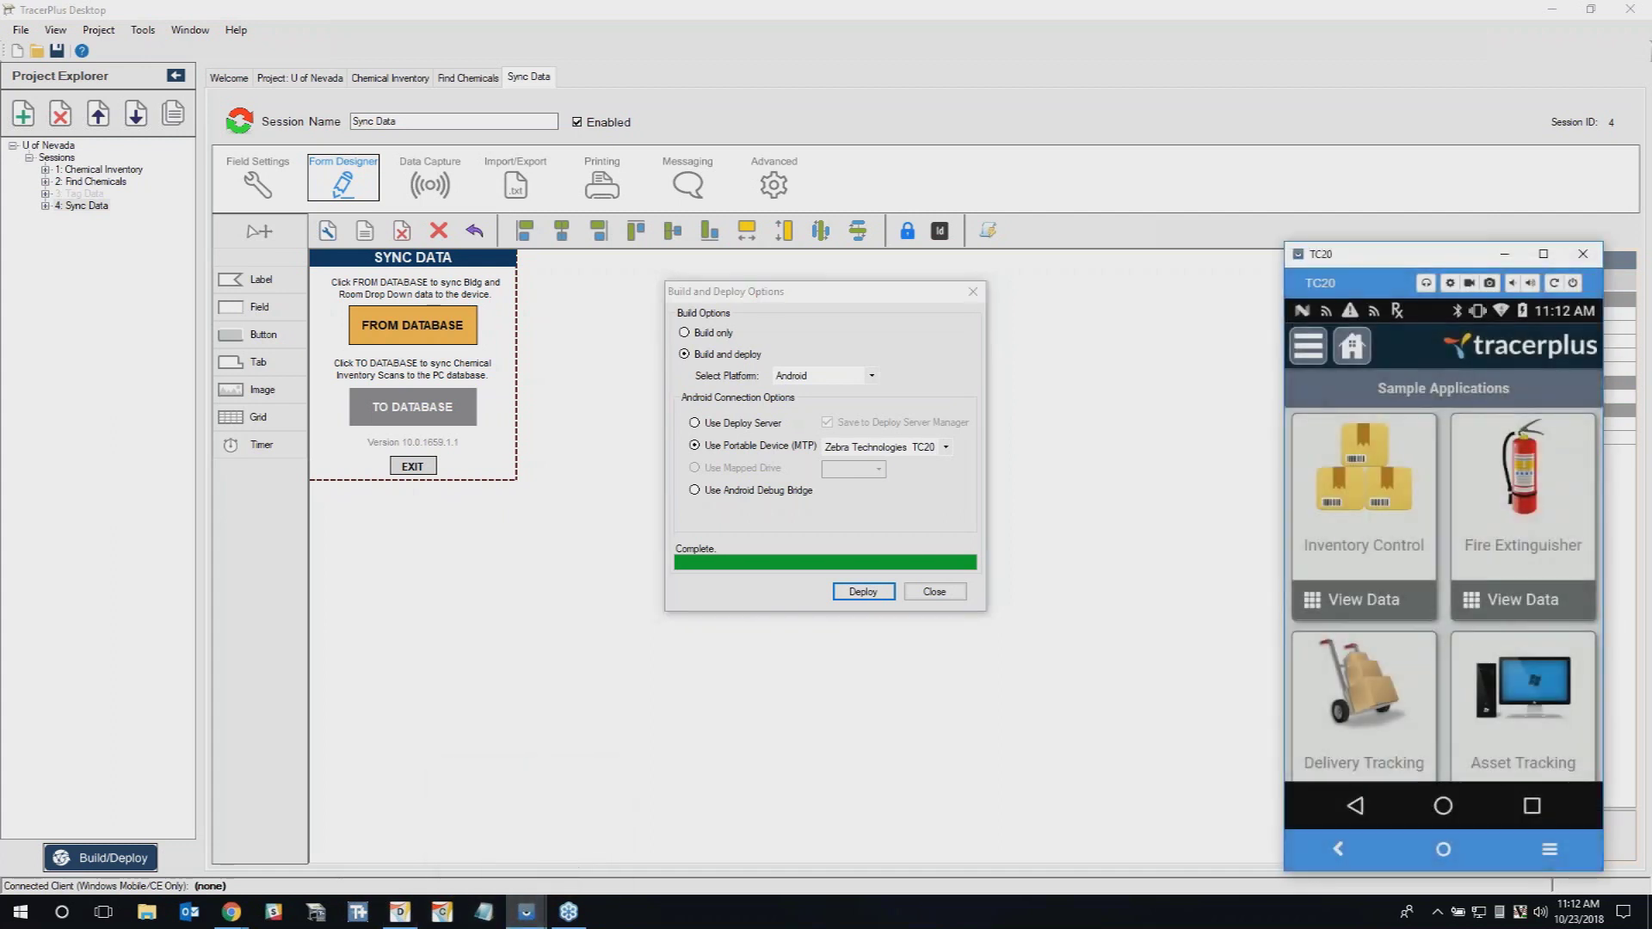
pyautogui.click(1358, 345)
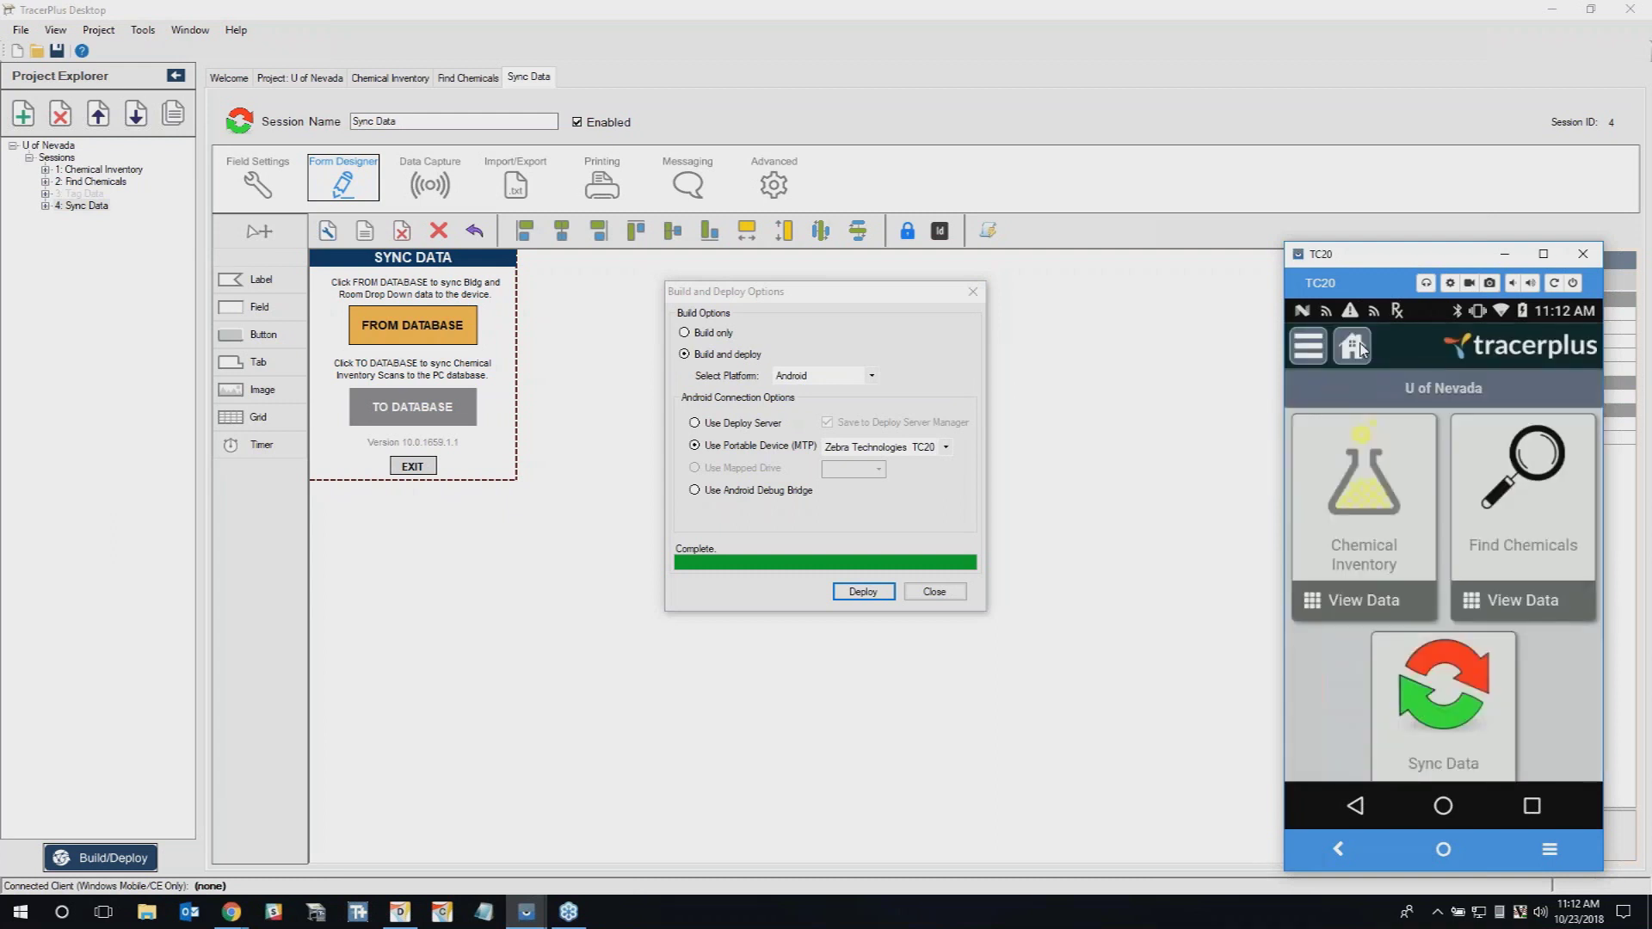
# Close the Build and Deploy Options and bring the TC20 screen forward.
pyautogui.click(959, 595)
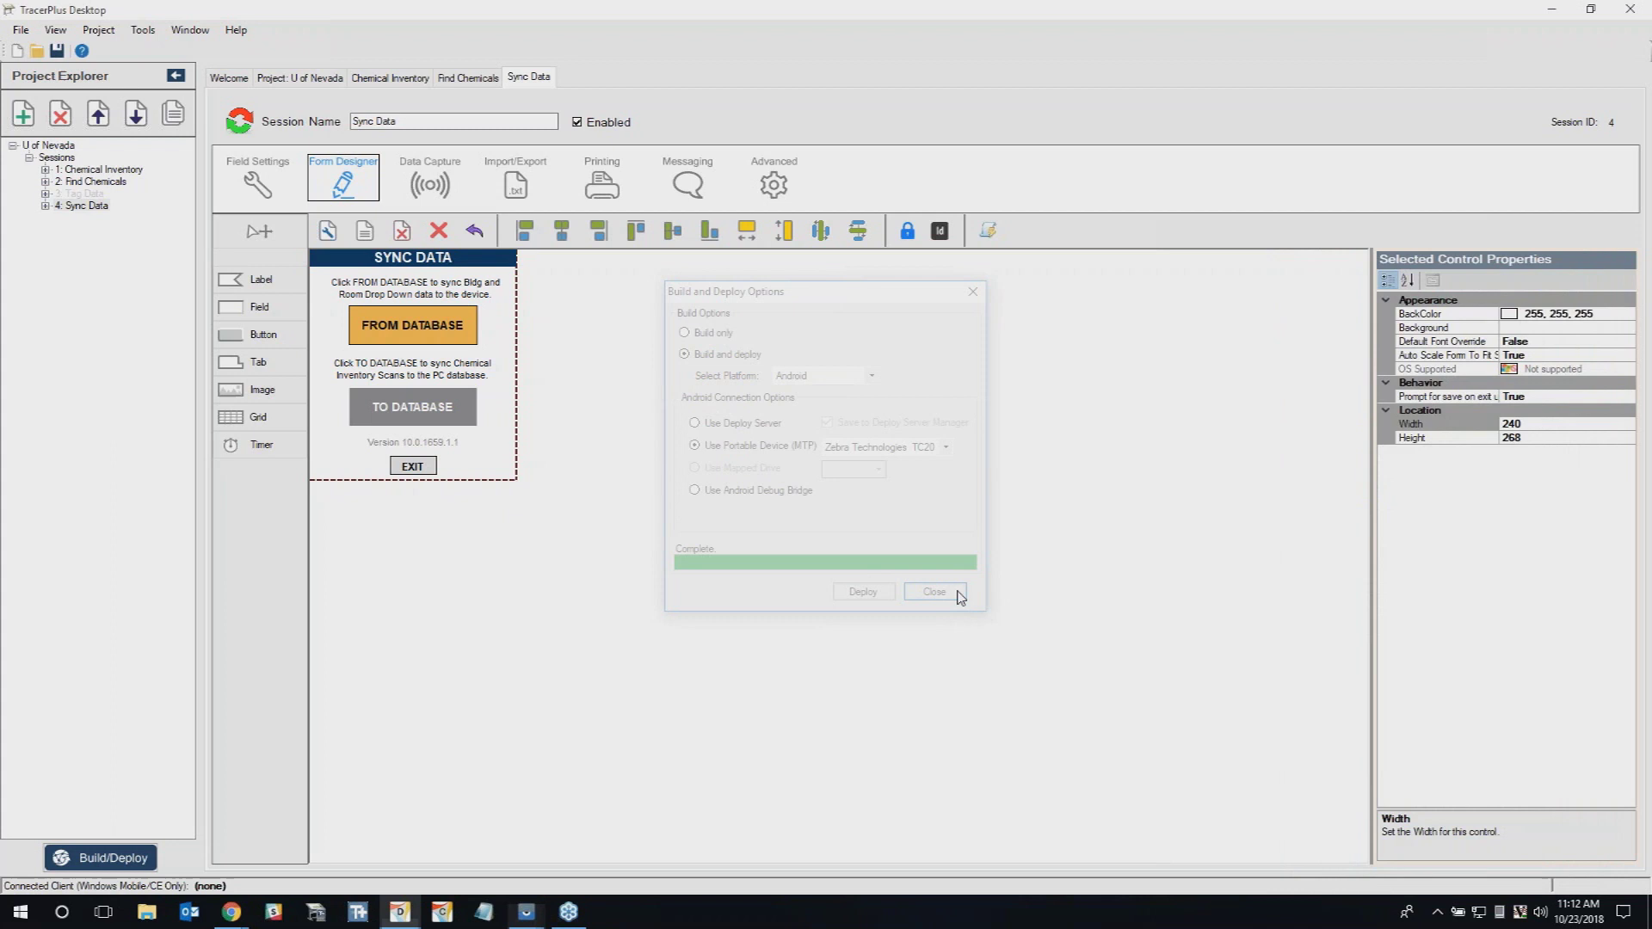
pyautogui.moveTo(526, 911)
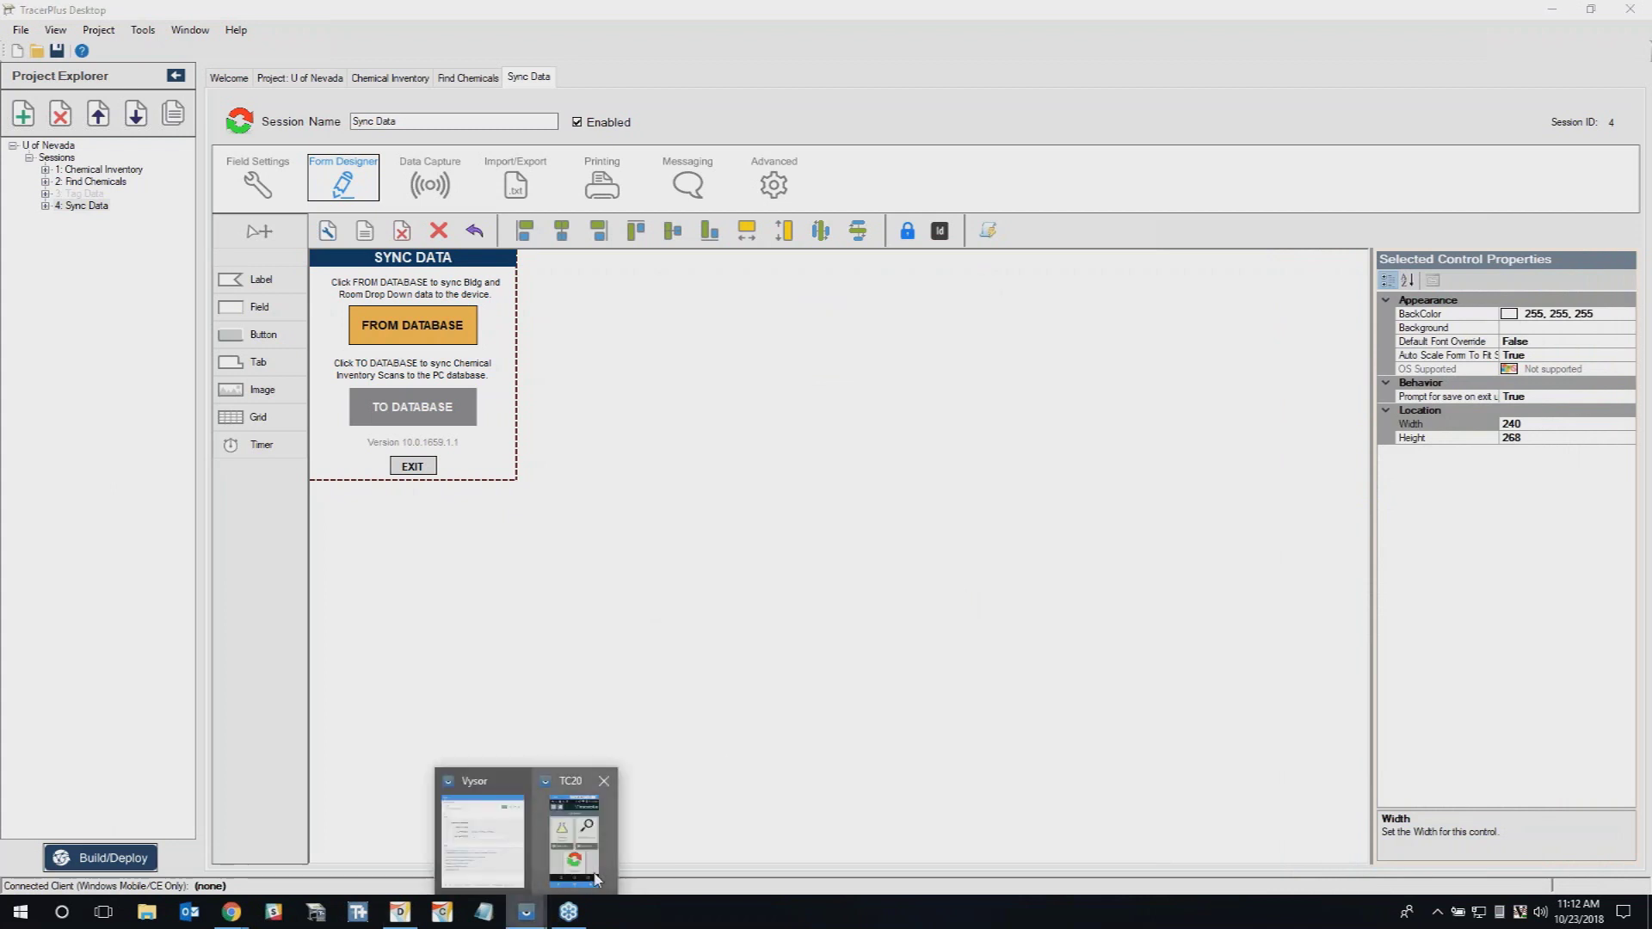
pyautogui.click(574, 843)
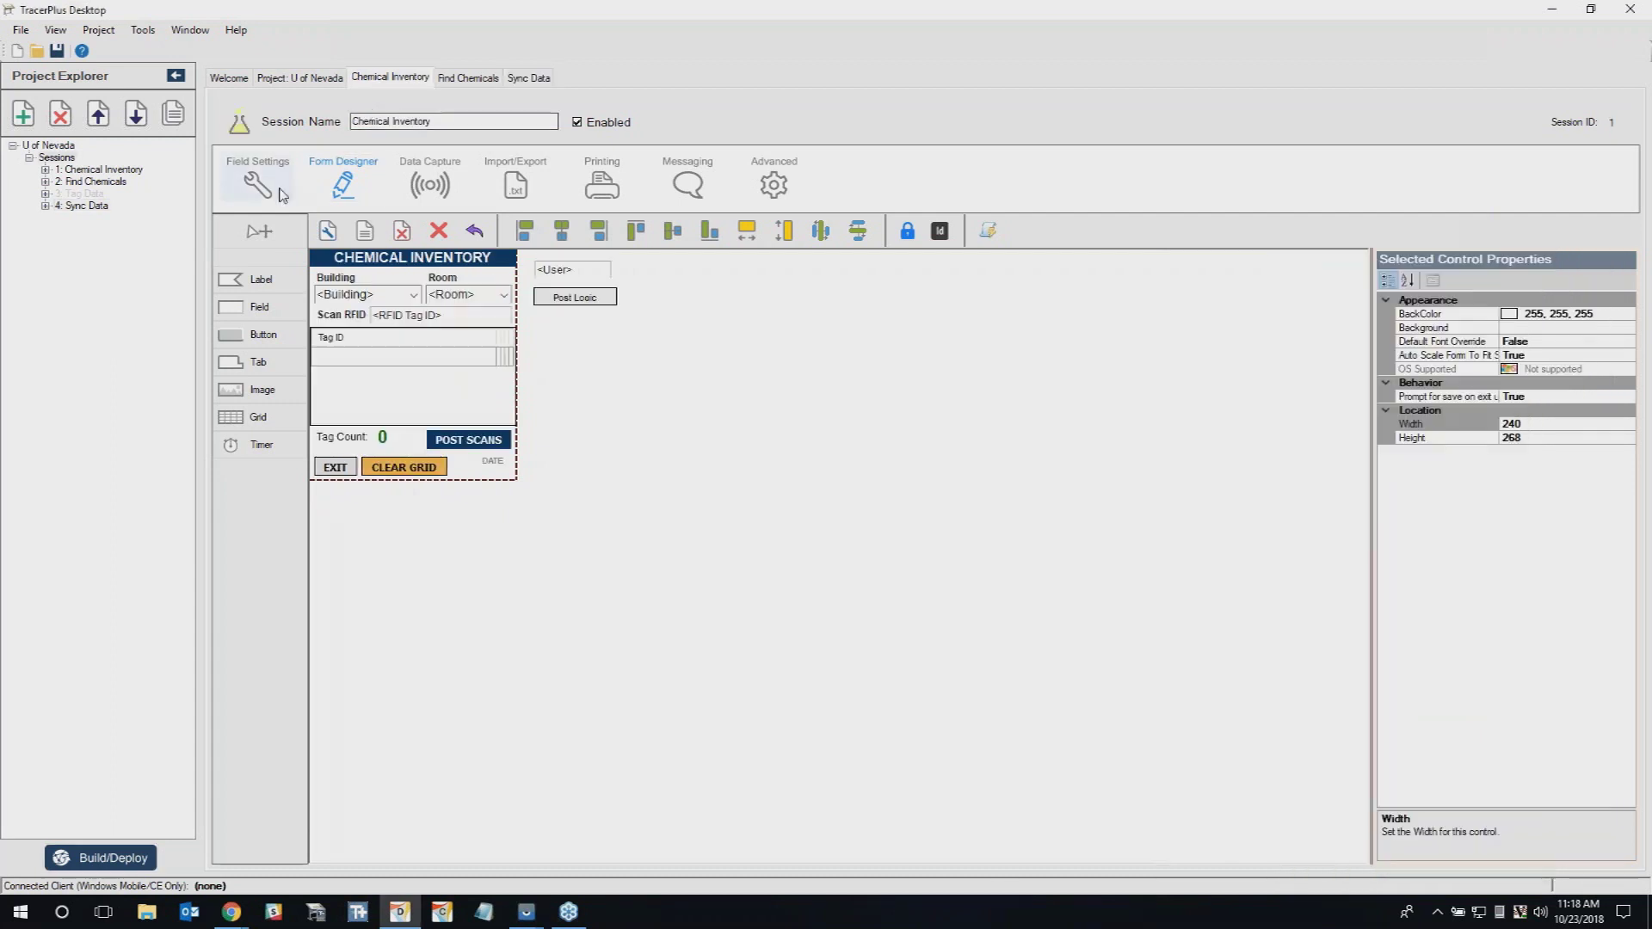
# Show Chemical Inventory's Field Settings listing Building, Room, RFID Tag ID, Date and User.
pyautogui.click(280, 191)
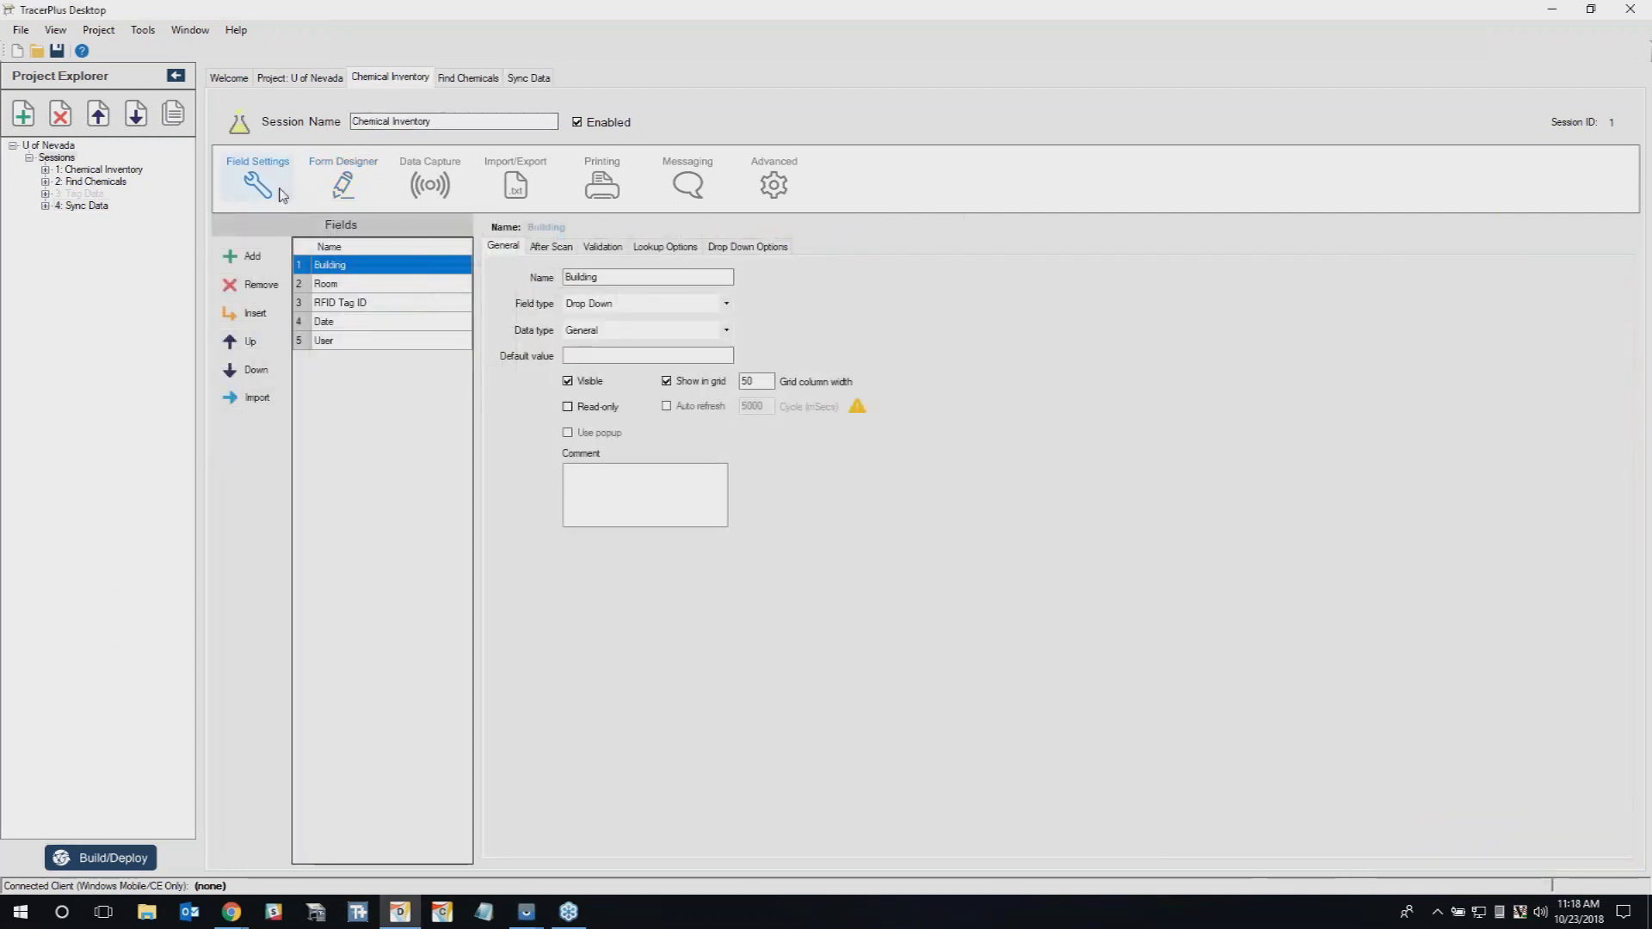